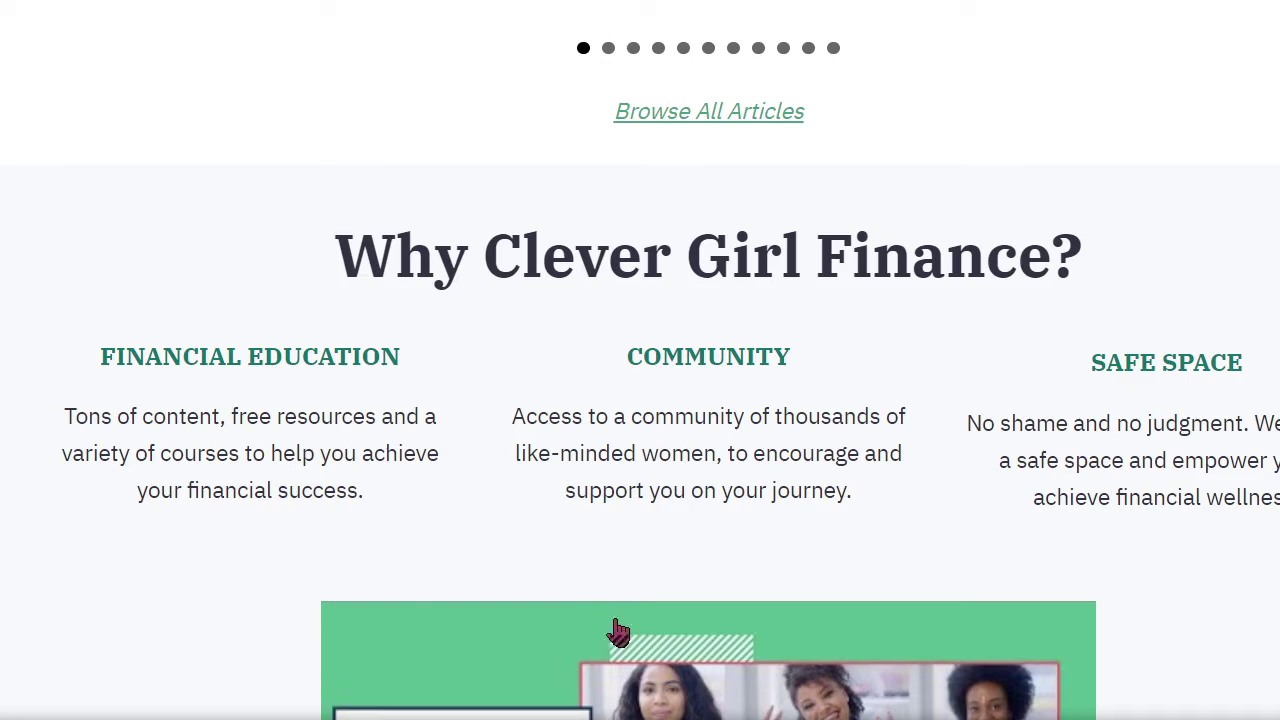
Look over the Clever Girl Finance homepage, from the "Why Clever Girl Finance?" section and its video back to the main headline
scroll(637, 645, "down", 3)
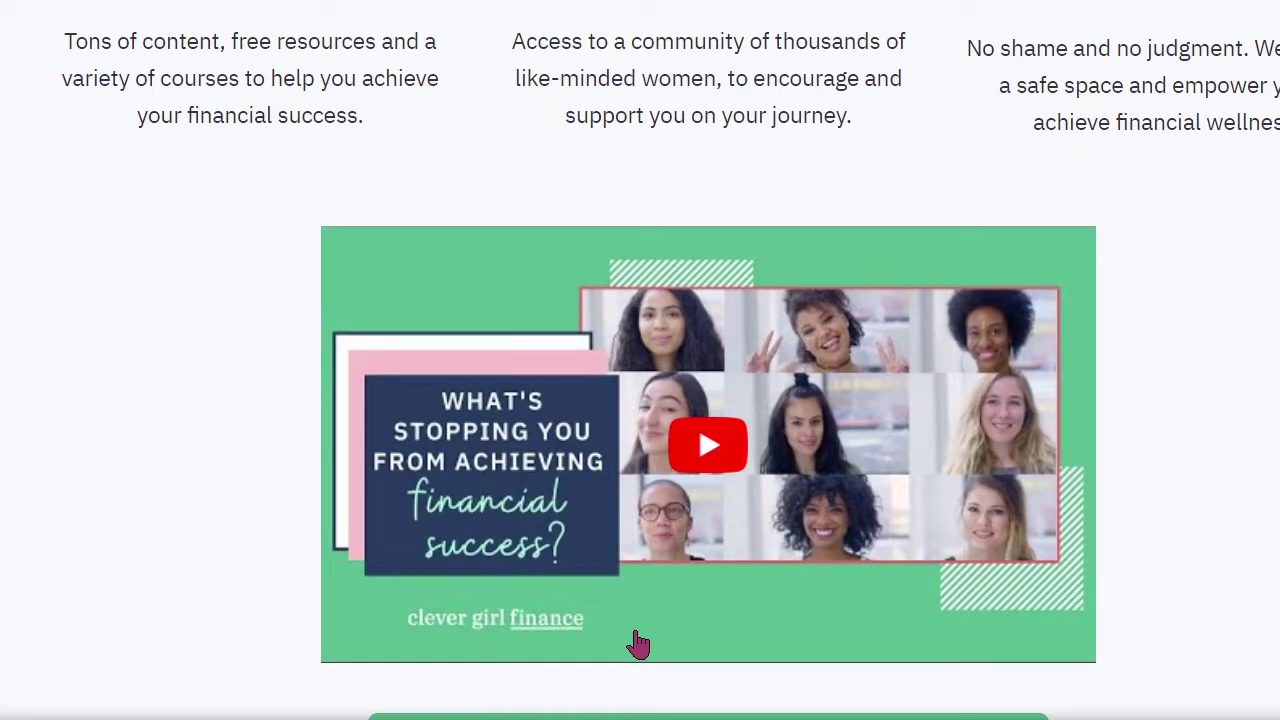
scroll(637, 645, "up", 5)
scroll(971, 386, "up", 7)
scroll(953, 310, "up", 15)
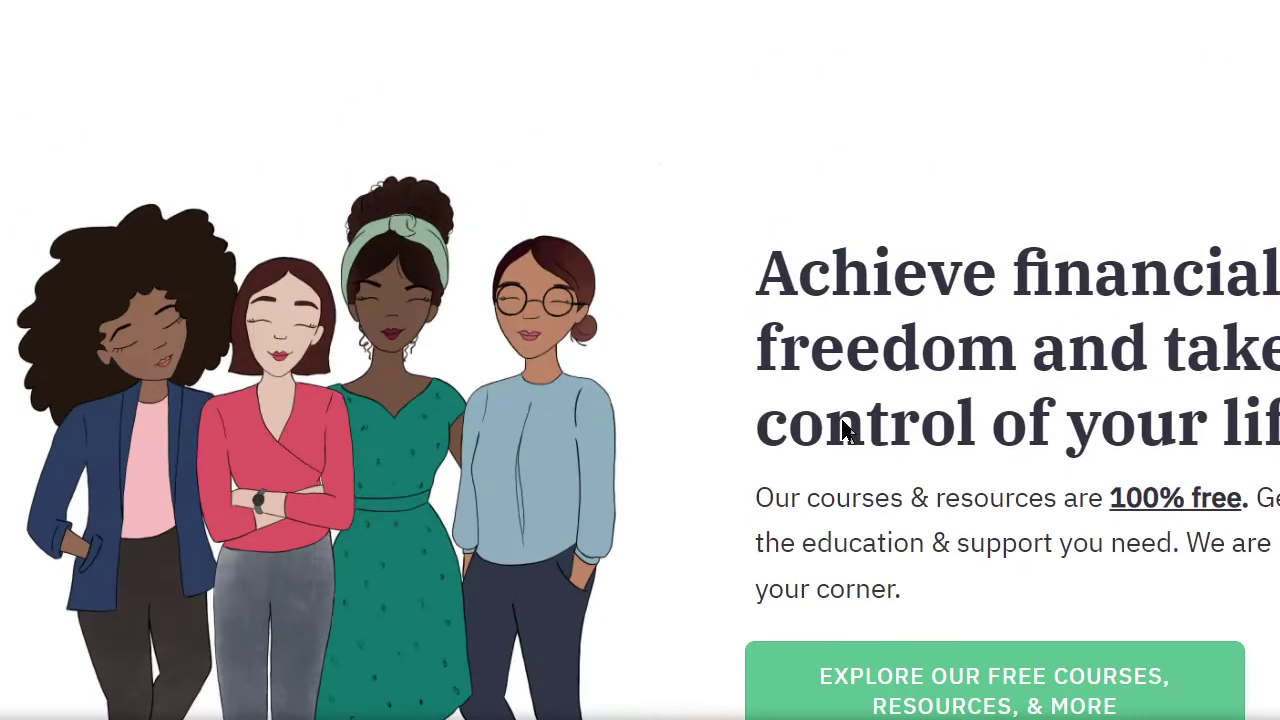
View the Clever Girls Know Podcast page and skim its list of episodes
mouse_move(1255, 2)
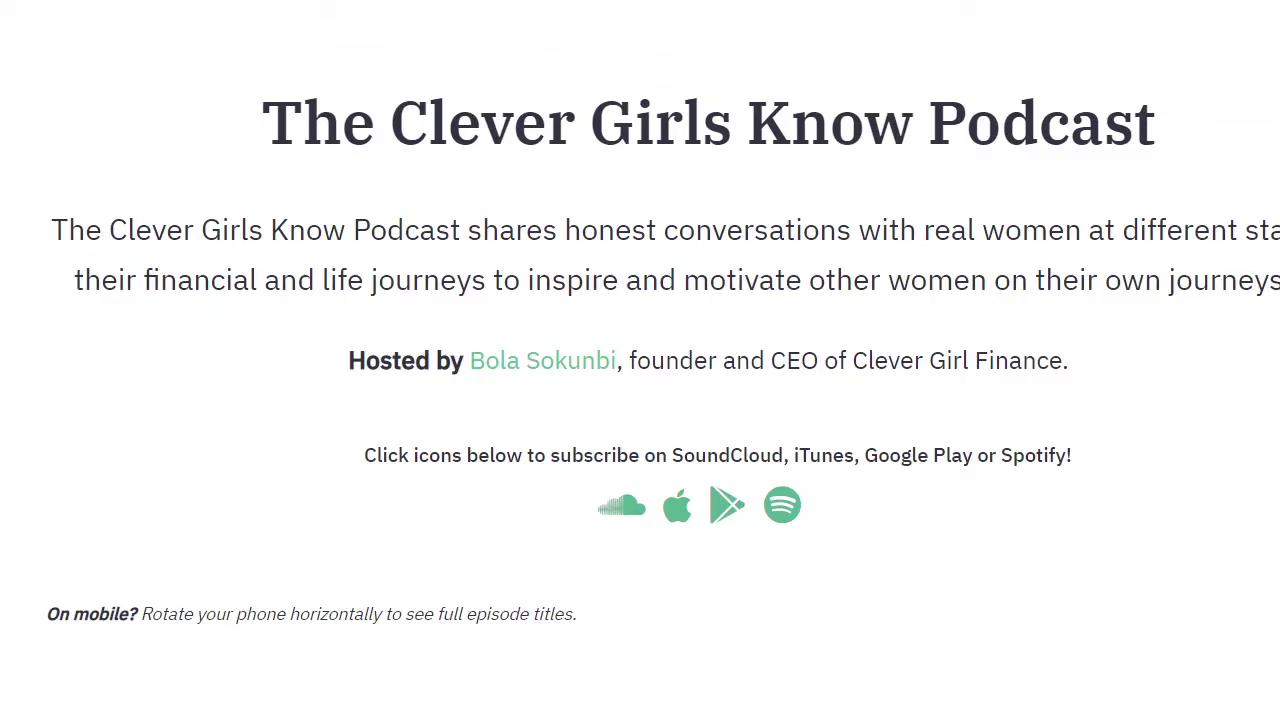
scroll(549, 556, "down", 5)
scroll(549, 556, "down", 3)
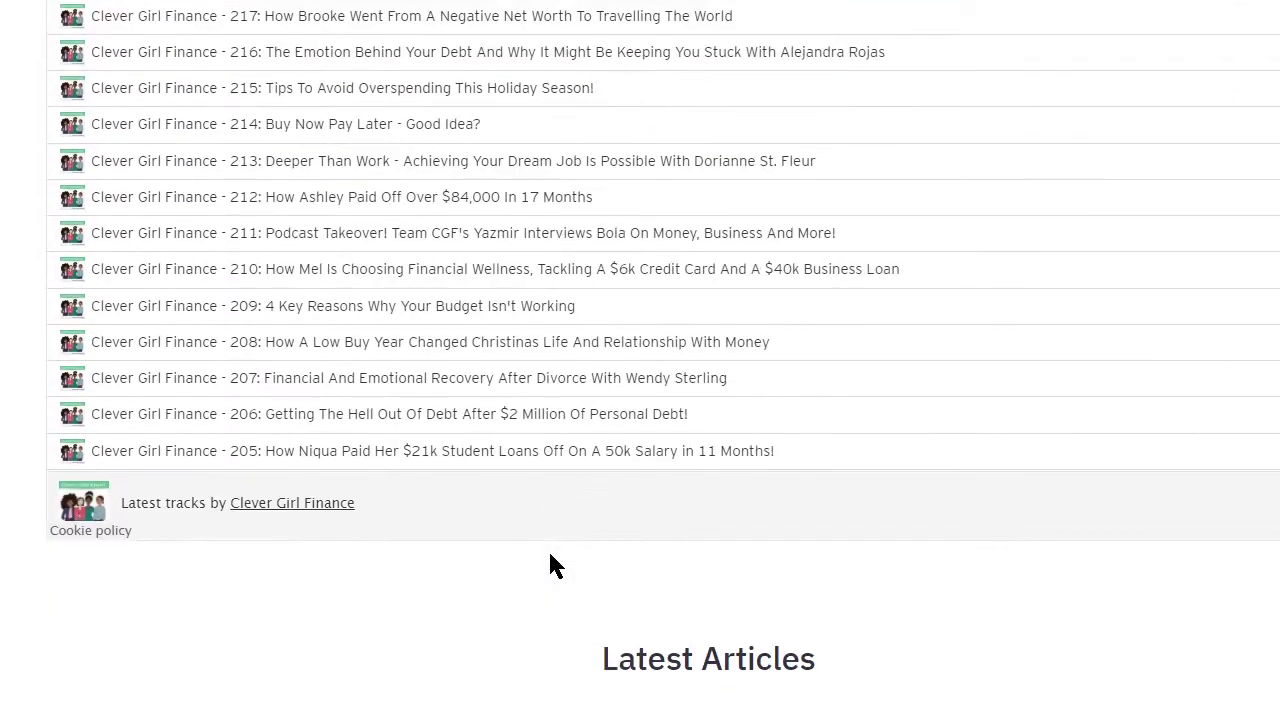
scroll(551, 563, "up", 6)
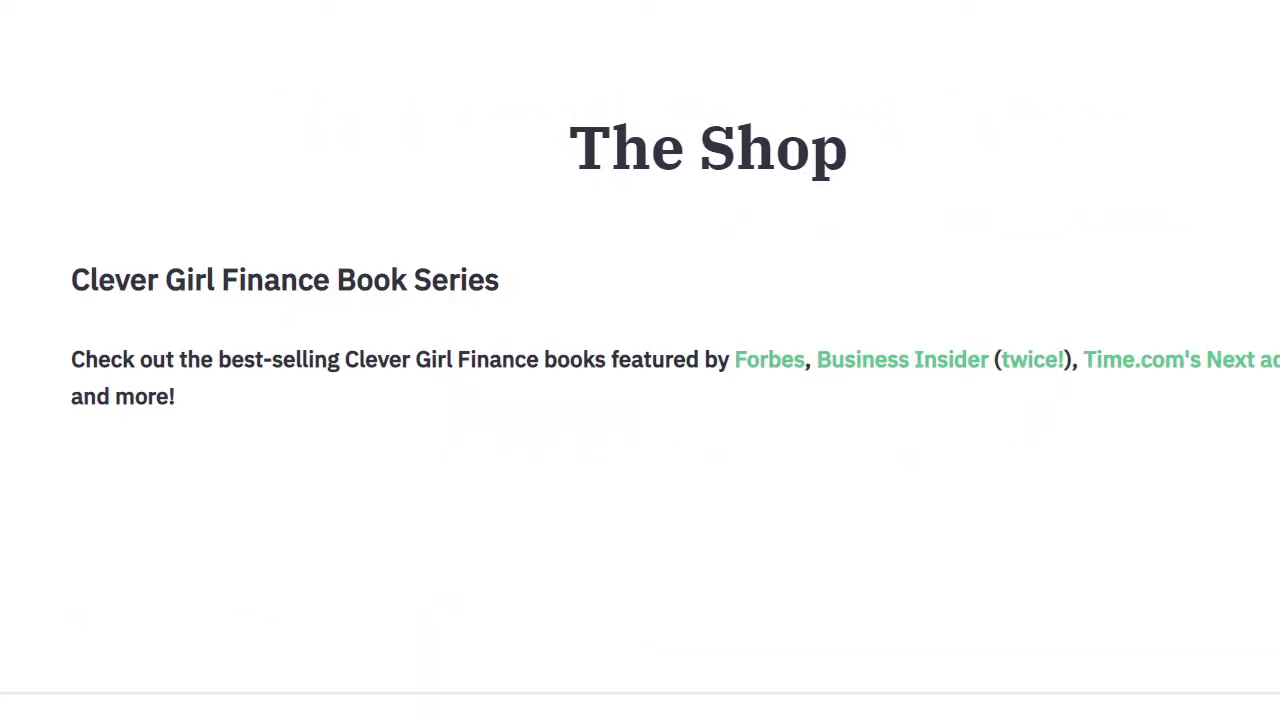
Browse The Shop page, viewing the Clever Girl Finance book series and the business and life planners
scroll(470, 625, "down", 3)
scroll(470, 625, "down", 4)
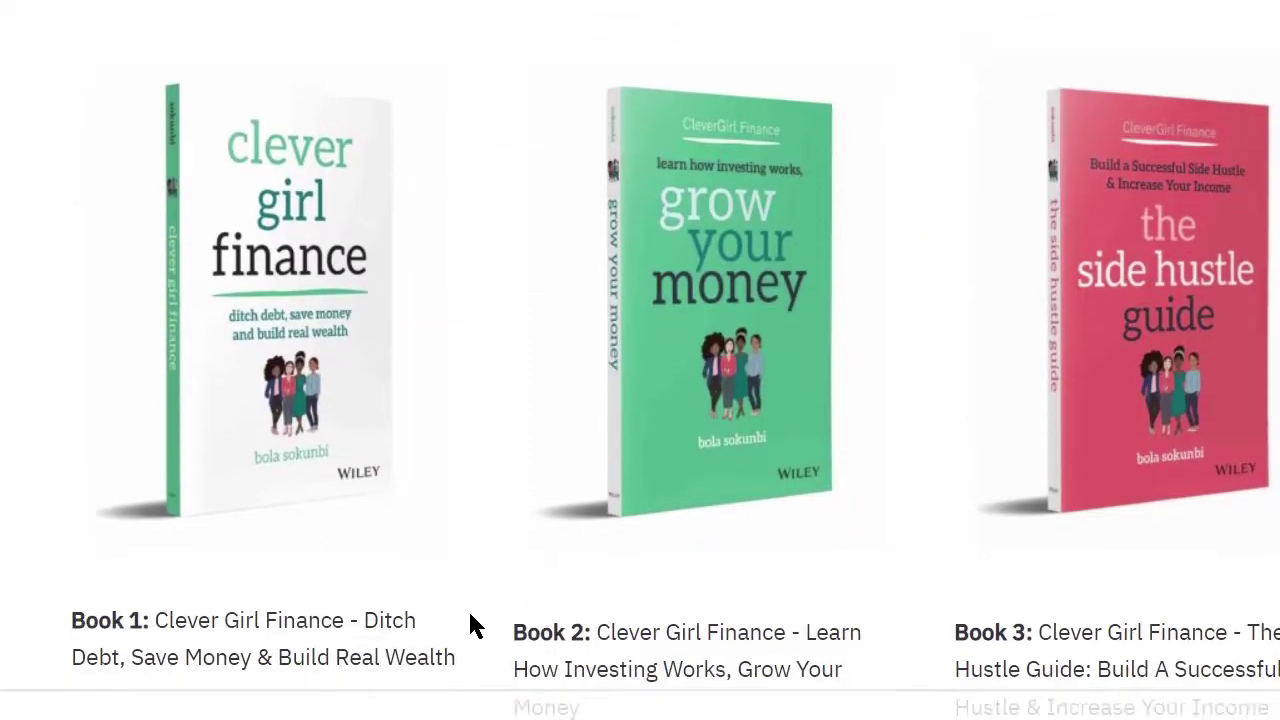
scroll(436, 573, "down", 3)
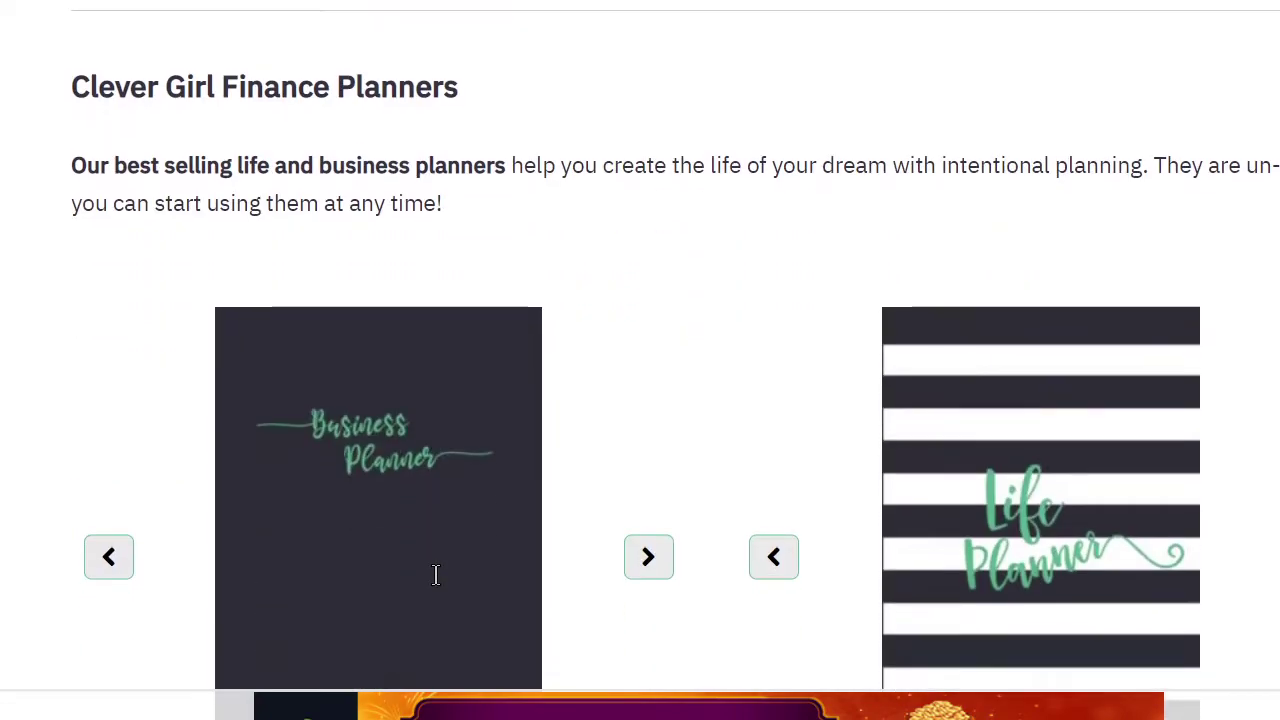
scroll(434, 583, "down", 3)
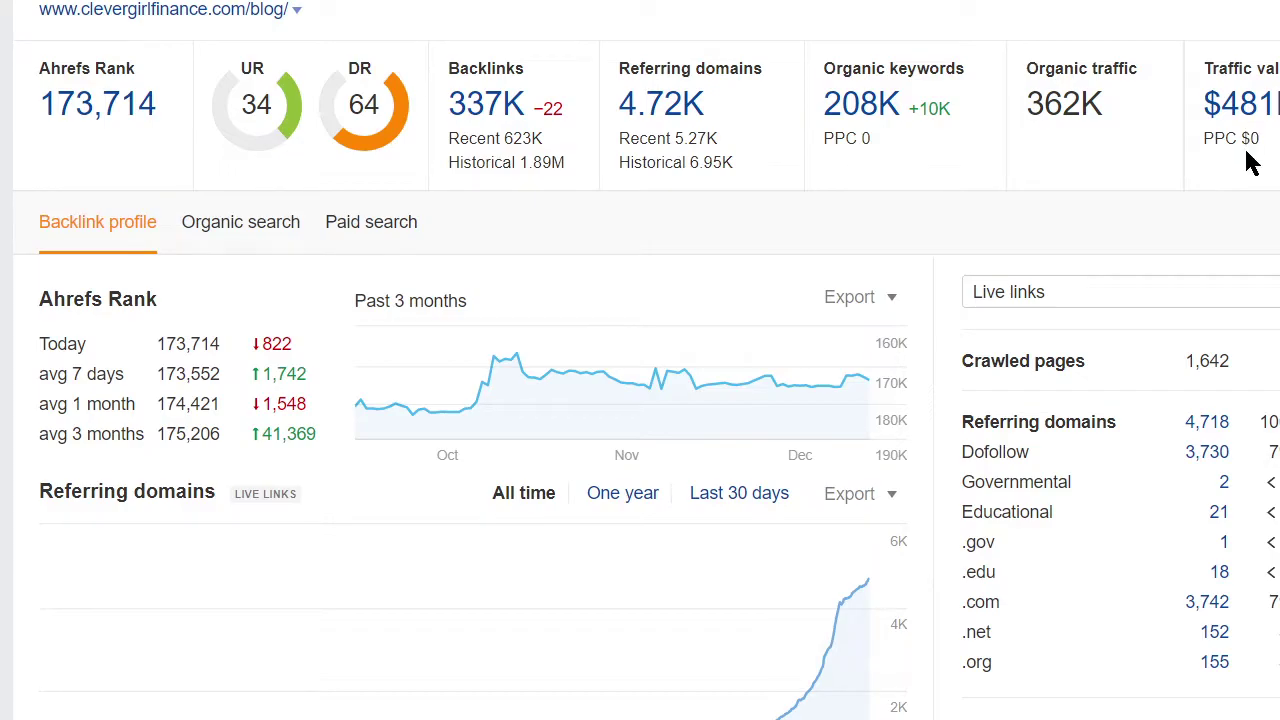
Examine the blog's Ahrefs backlink profile, focusing on the all-time growth chart of referring domains
scroll(1108, 422, "down", 3)
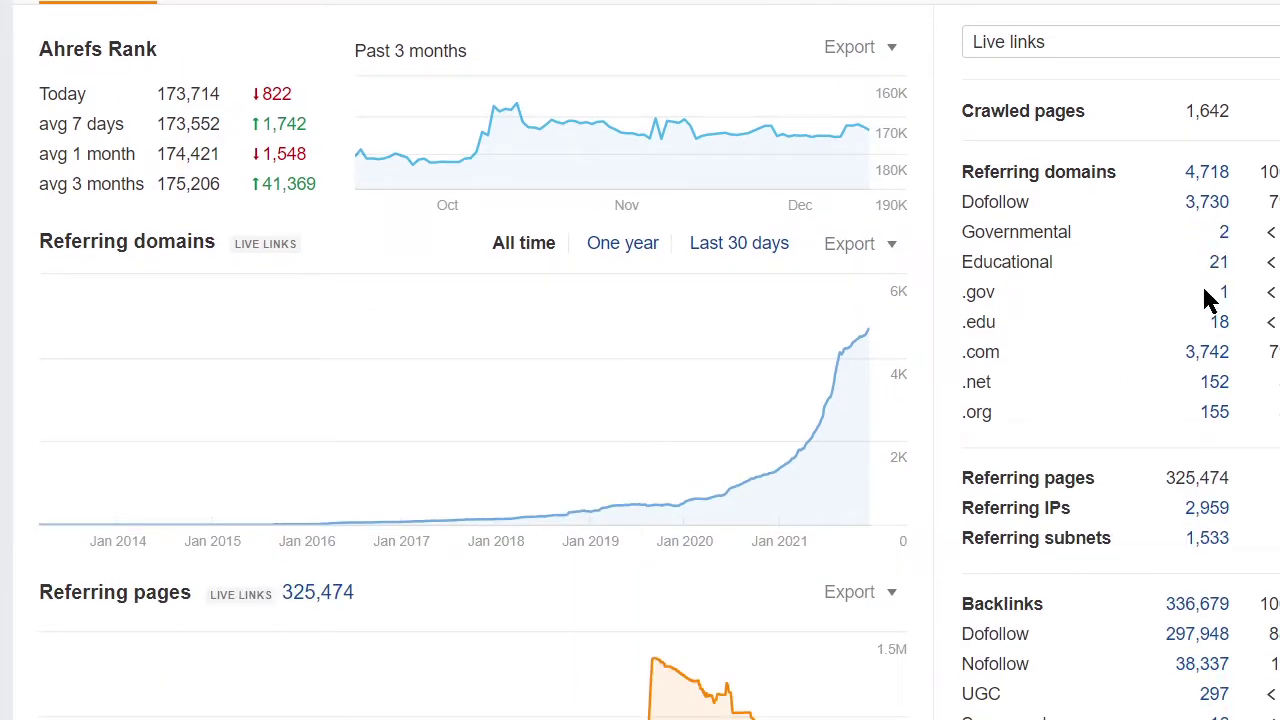
scroll(986, 534, "down", 5)
scroll(490, 322, "up", 2)
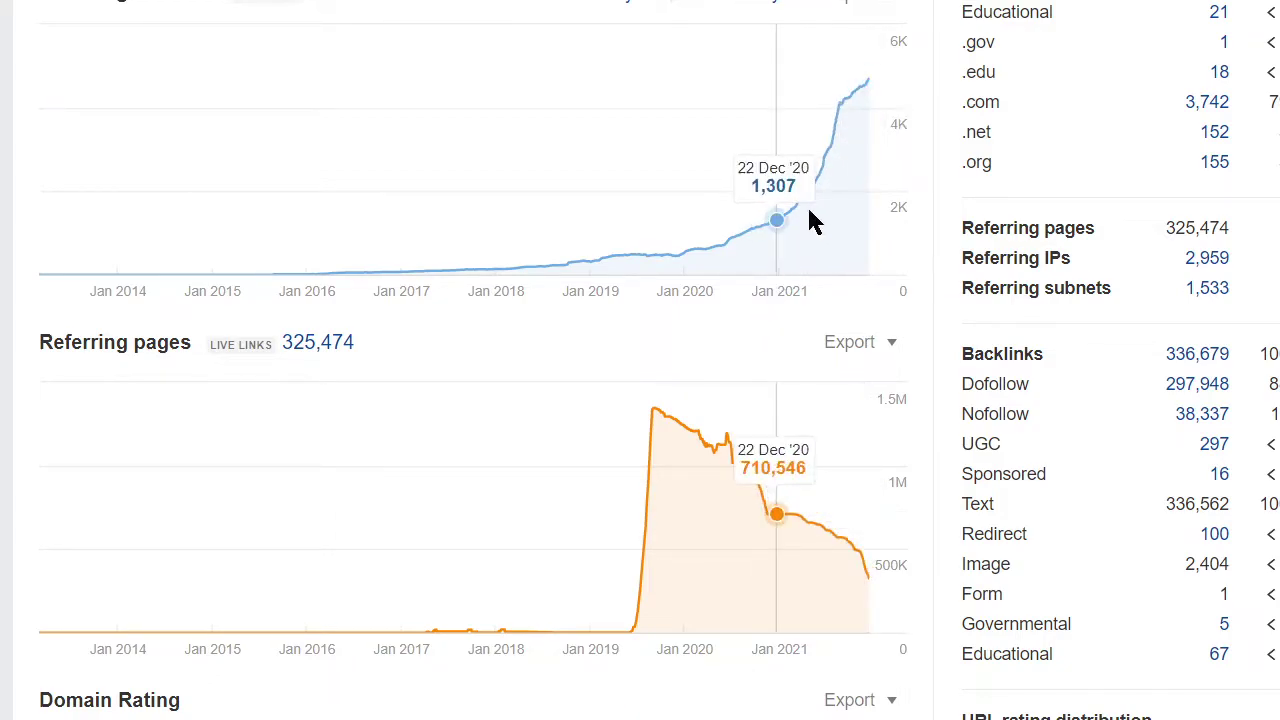
scroll(625, 500, "up", 4)
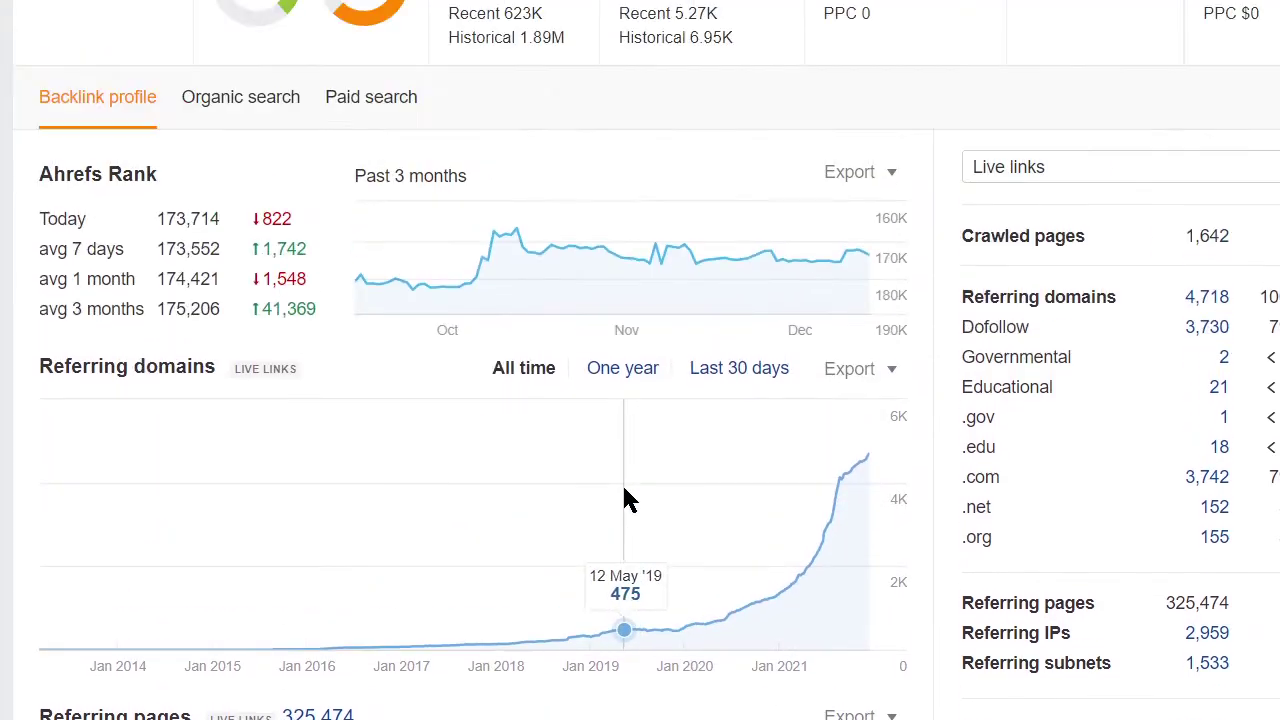
scroll(725, 590, "down", 1)
scroll(725, 590, "down", 2)
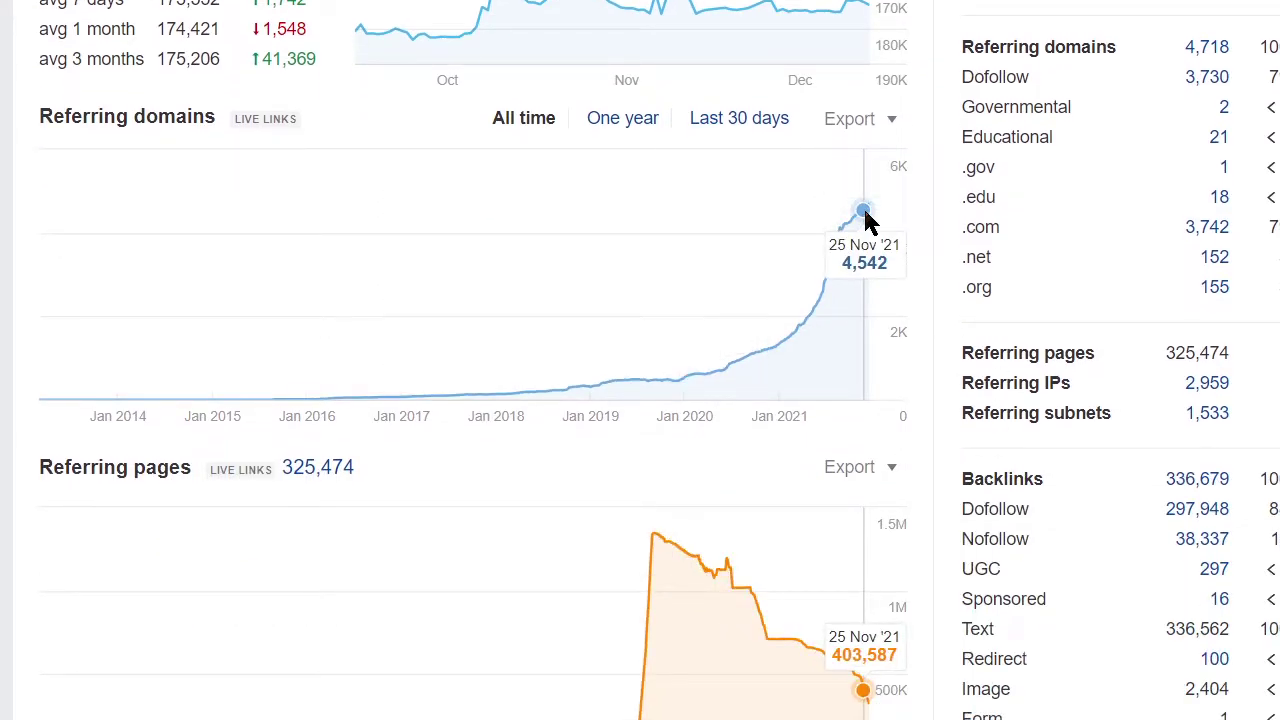
Examine the referring pages and Domain Rating charts, and skim the CTLDs distribution and anchors further down the report
scroll(846, 294, "down", 2)
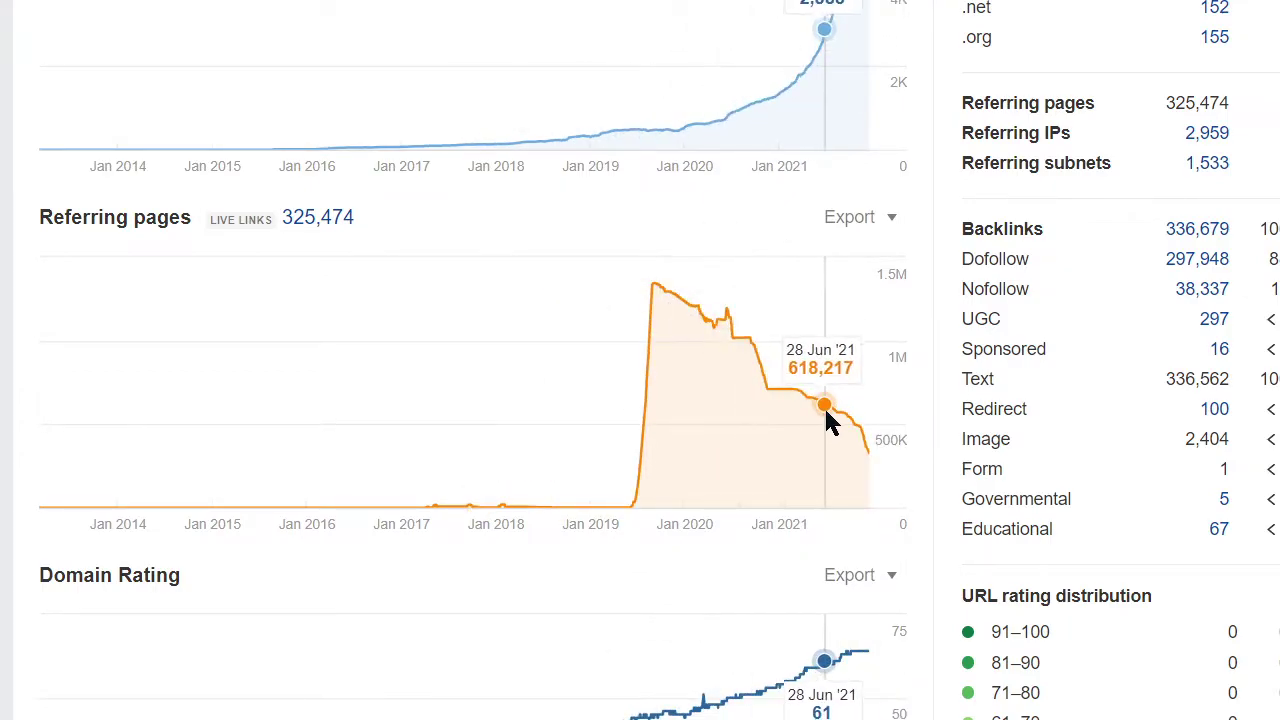
scroll(824, 408, "down", 1)
scroll(826, 414, "down", 2)
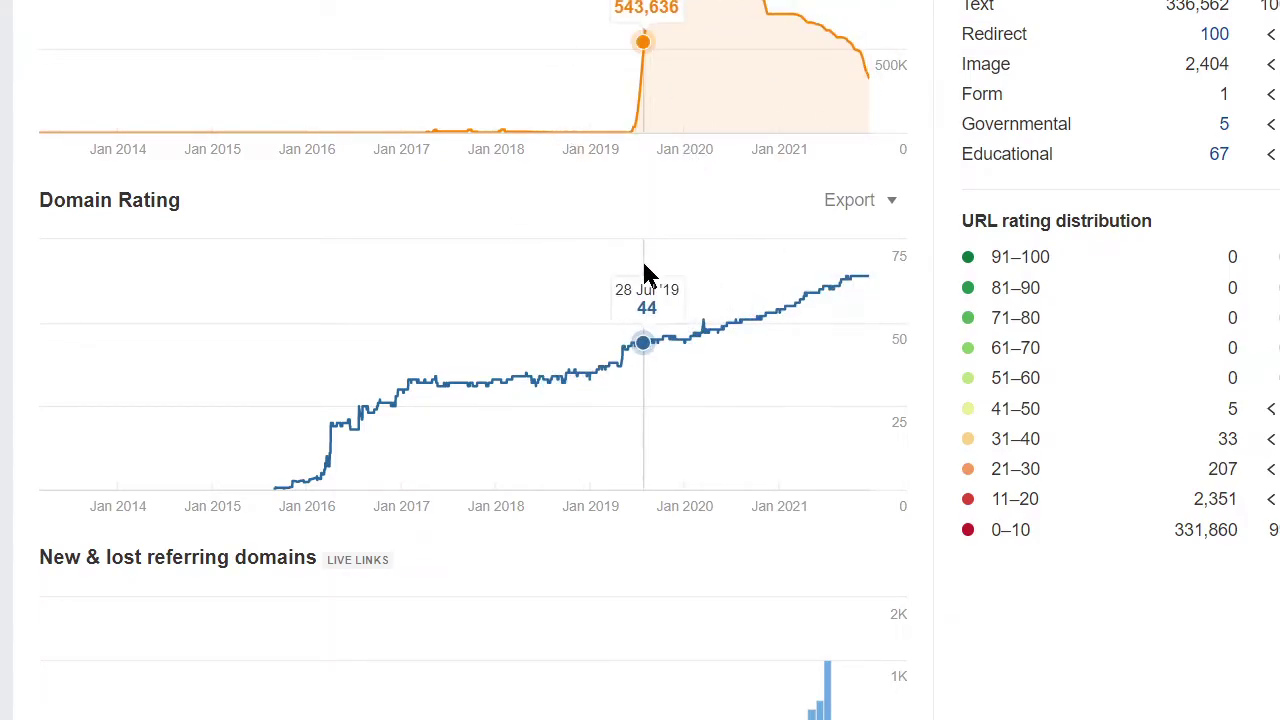
scroll(642, 275, "up", 1)
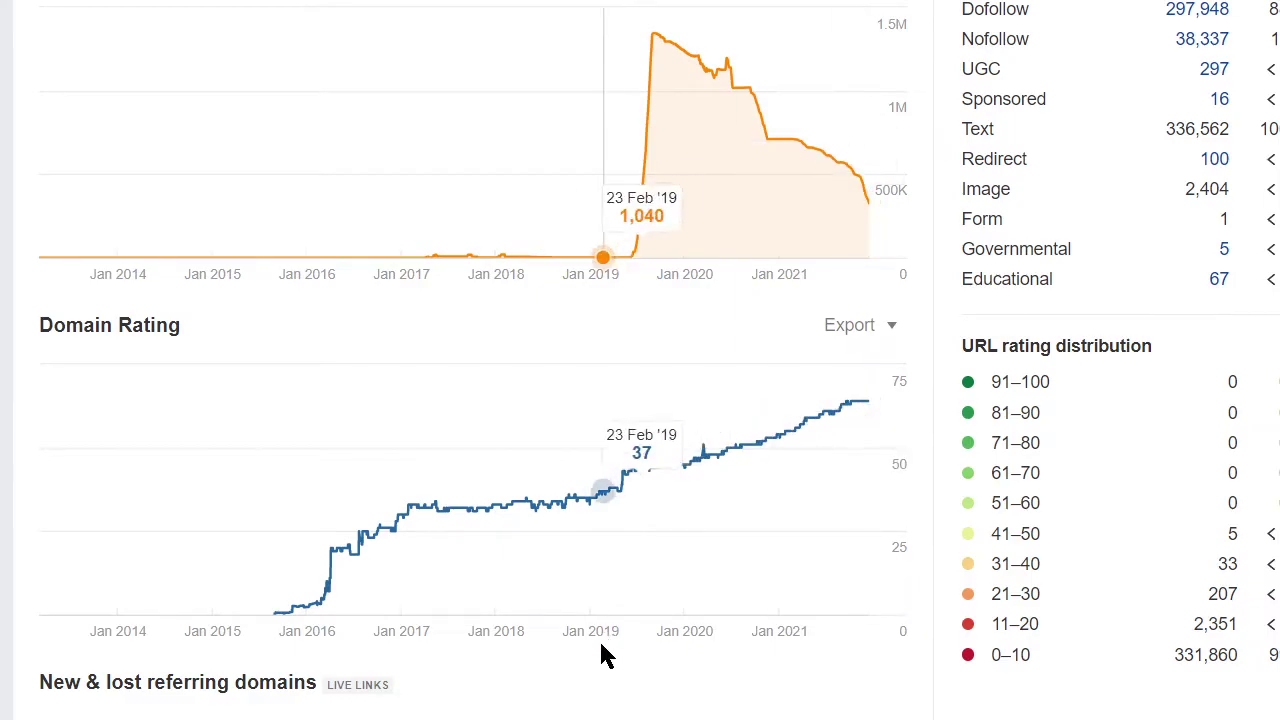
scroll(600, 712, "down", 5)
scroll(553, 716, "down", 9)
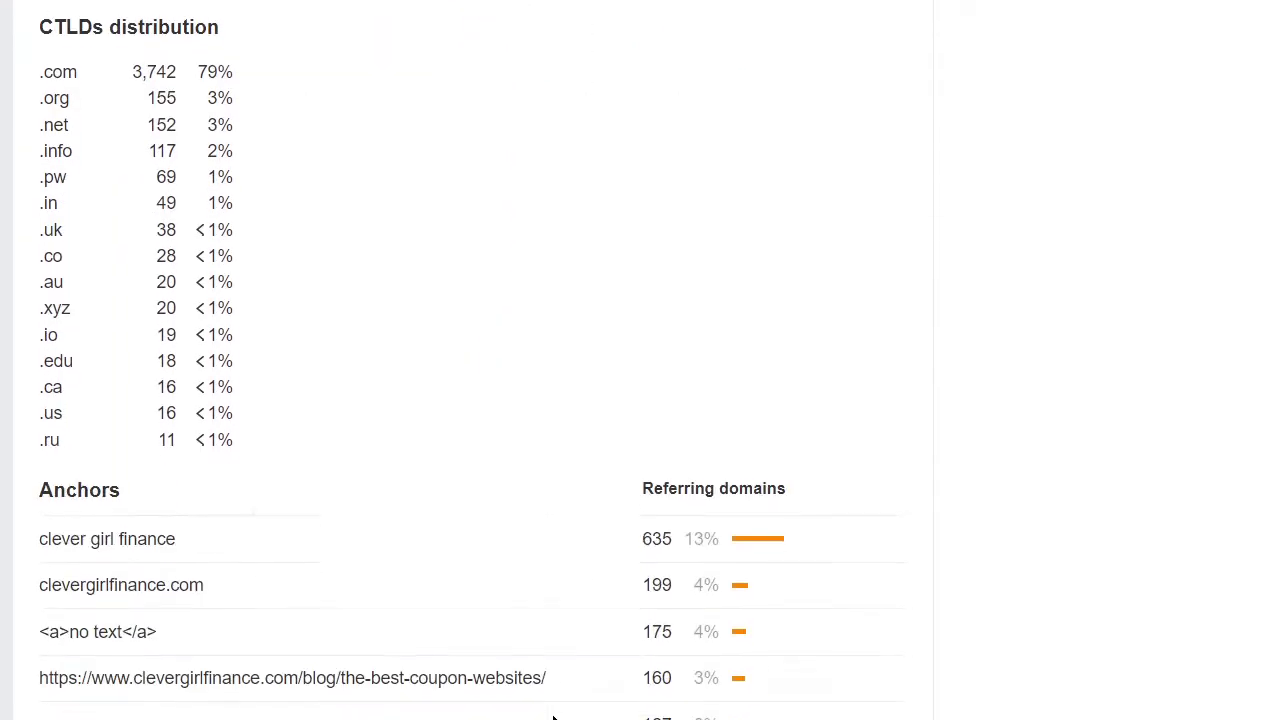
scroll(553, 716, "up", 14)
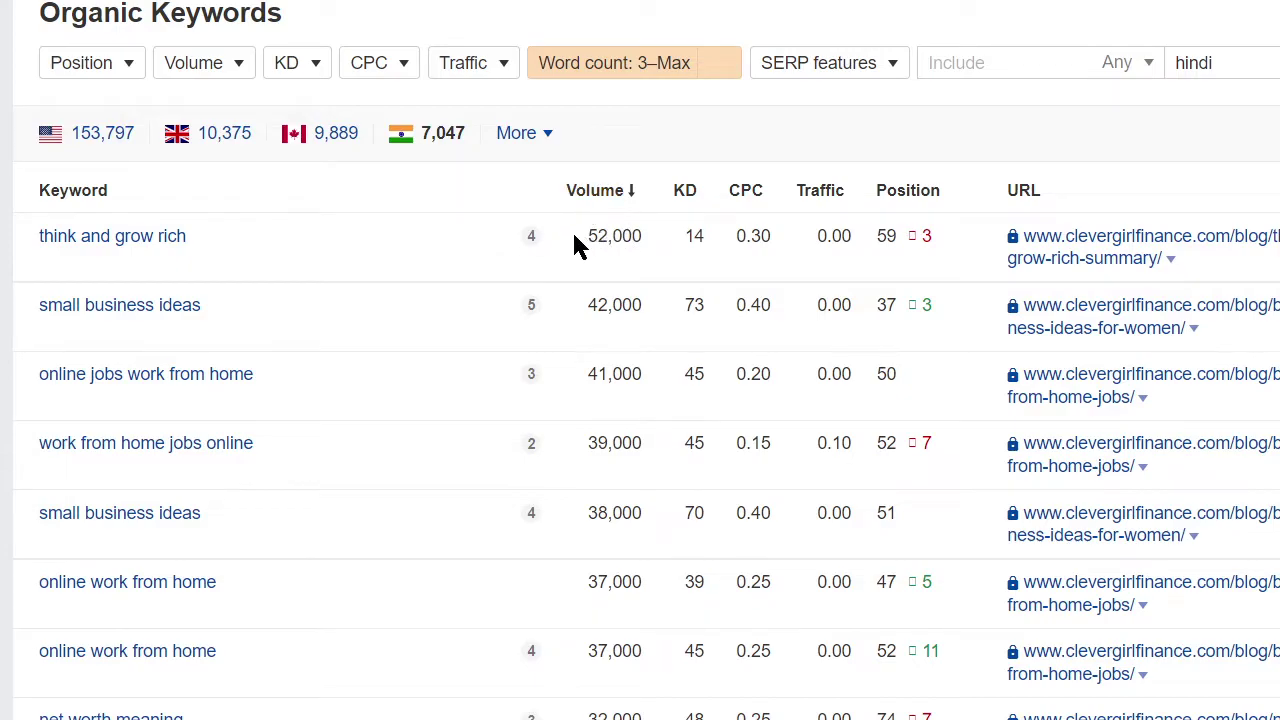
Highlight the search volume of "think and grow rich" and review volume, KD, position and ranking URL for the top Organic Keywords
left_click_drag(576, 242, 650, 245)
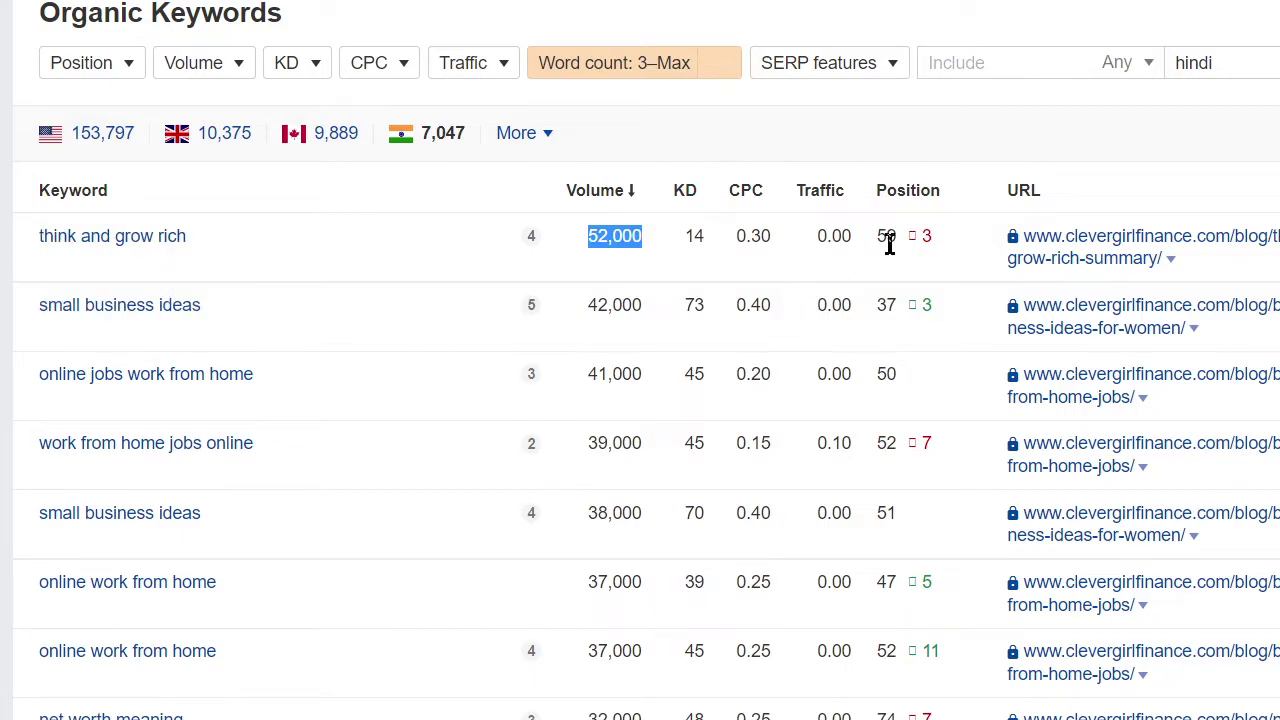
scroll(664, 445, "down", 1)
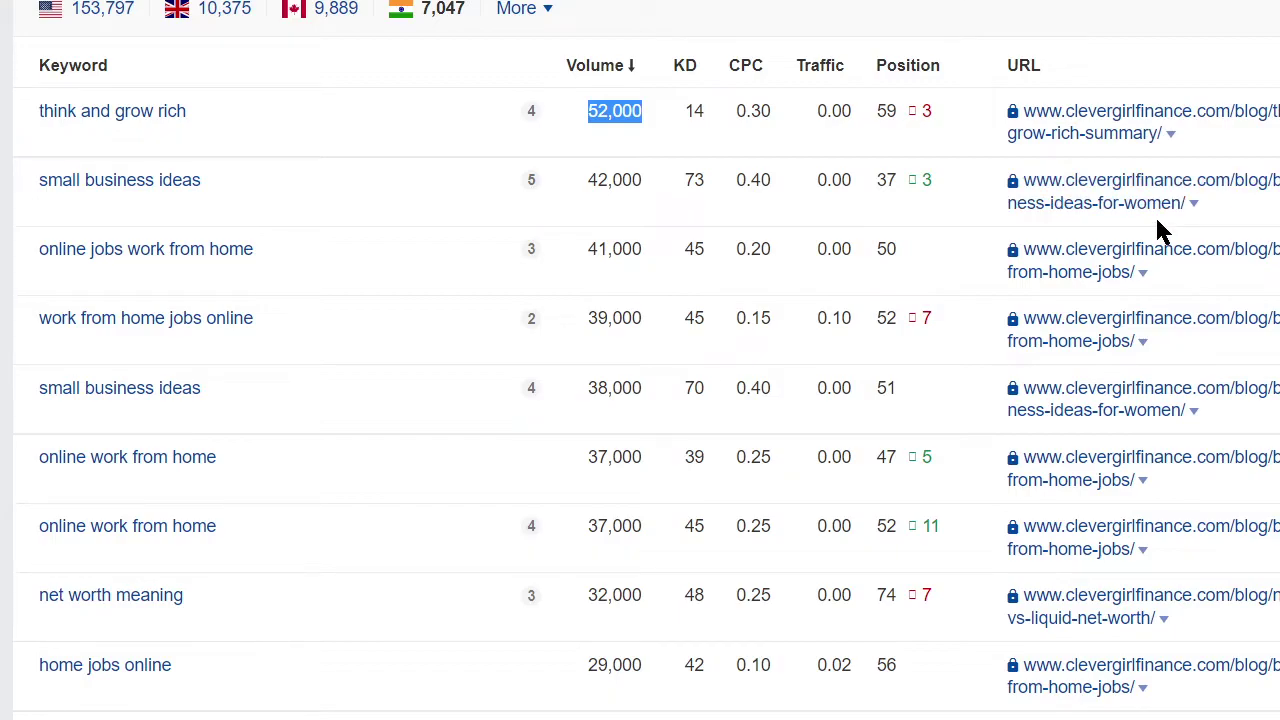
scroll(160, 275, "down", 2)
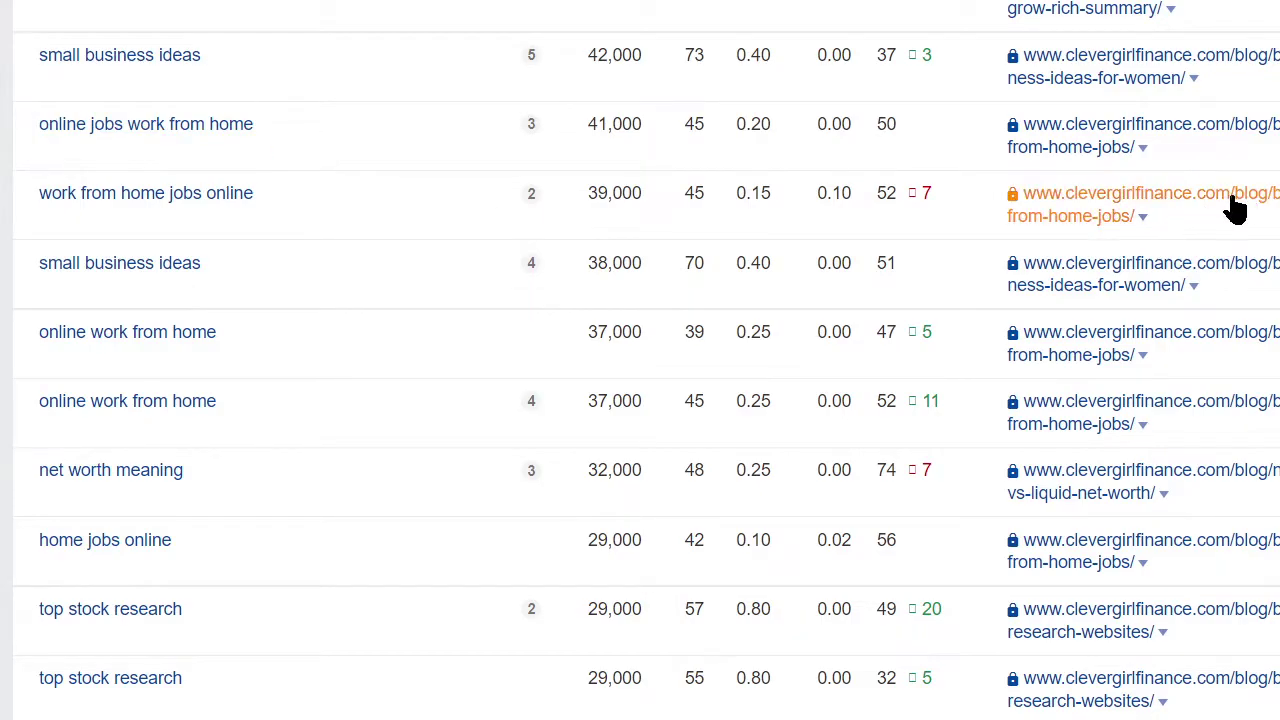
scroll(509, 220, "down", 2)
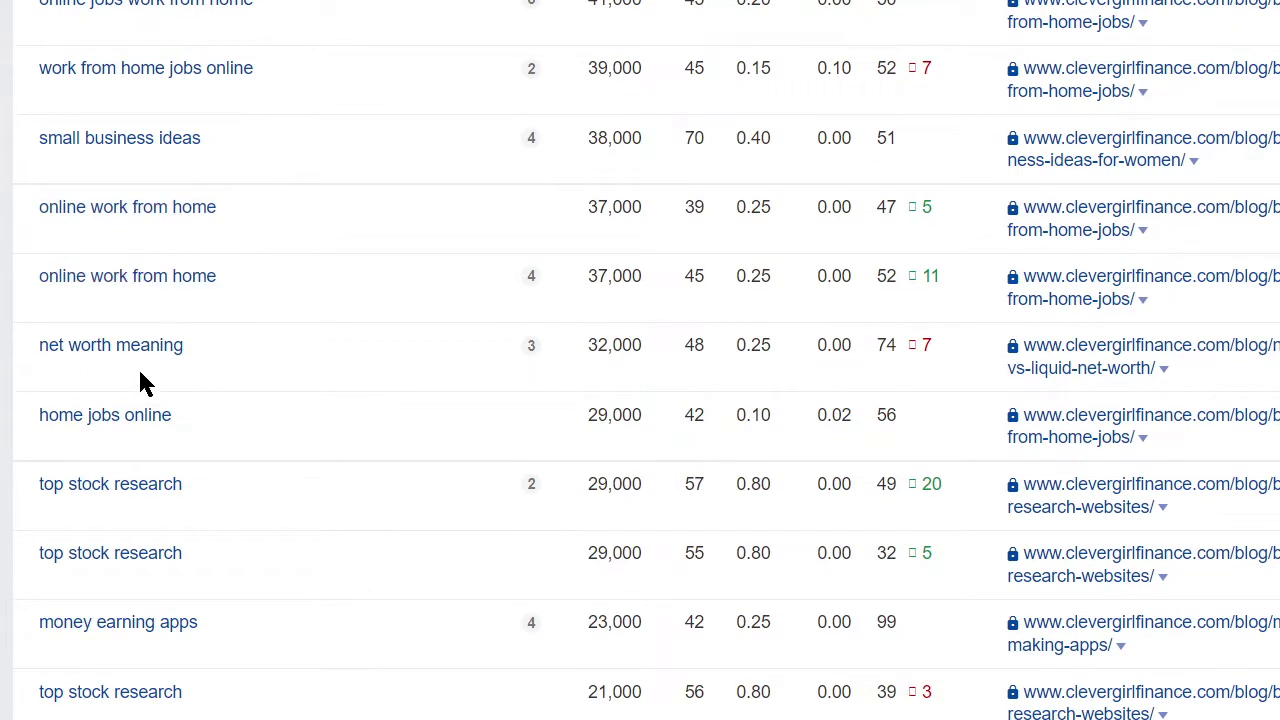
scroll(143, 385, "down", 3)
scroll(143, 390, "down", 1)
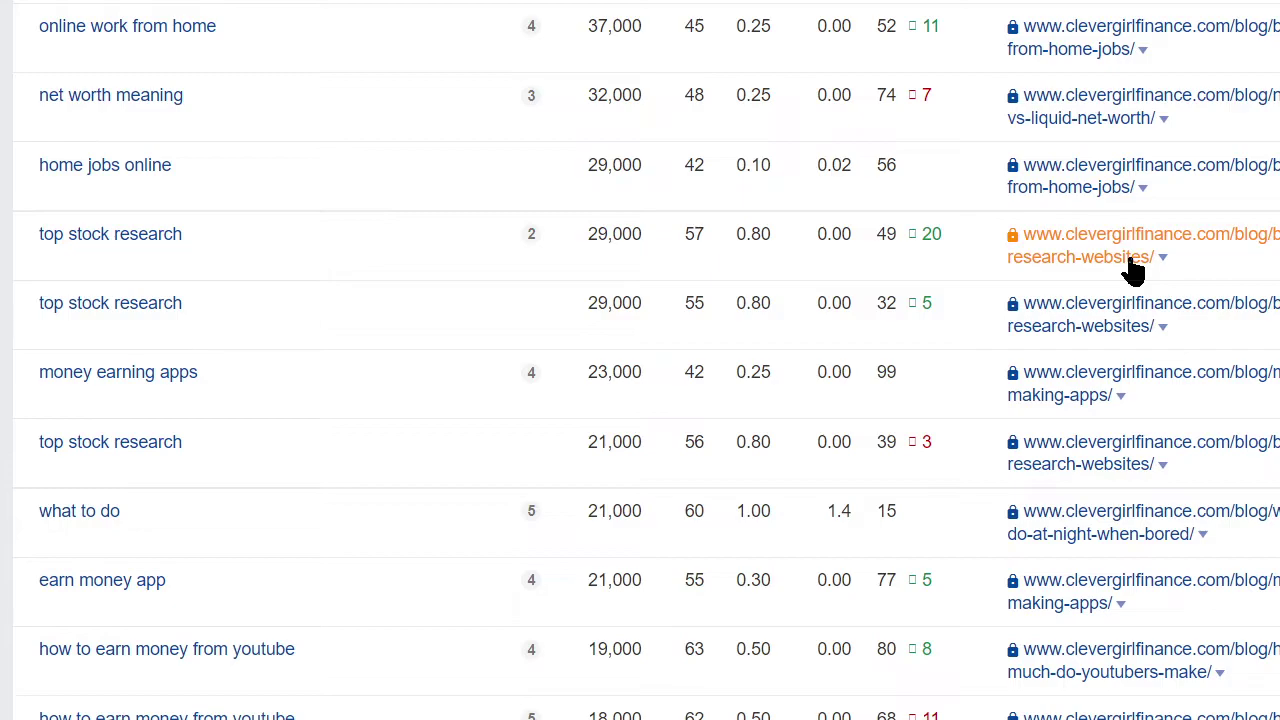
scroll(190, 382, "down", 1)
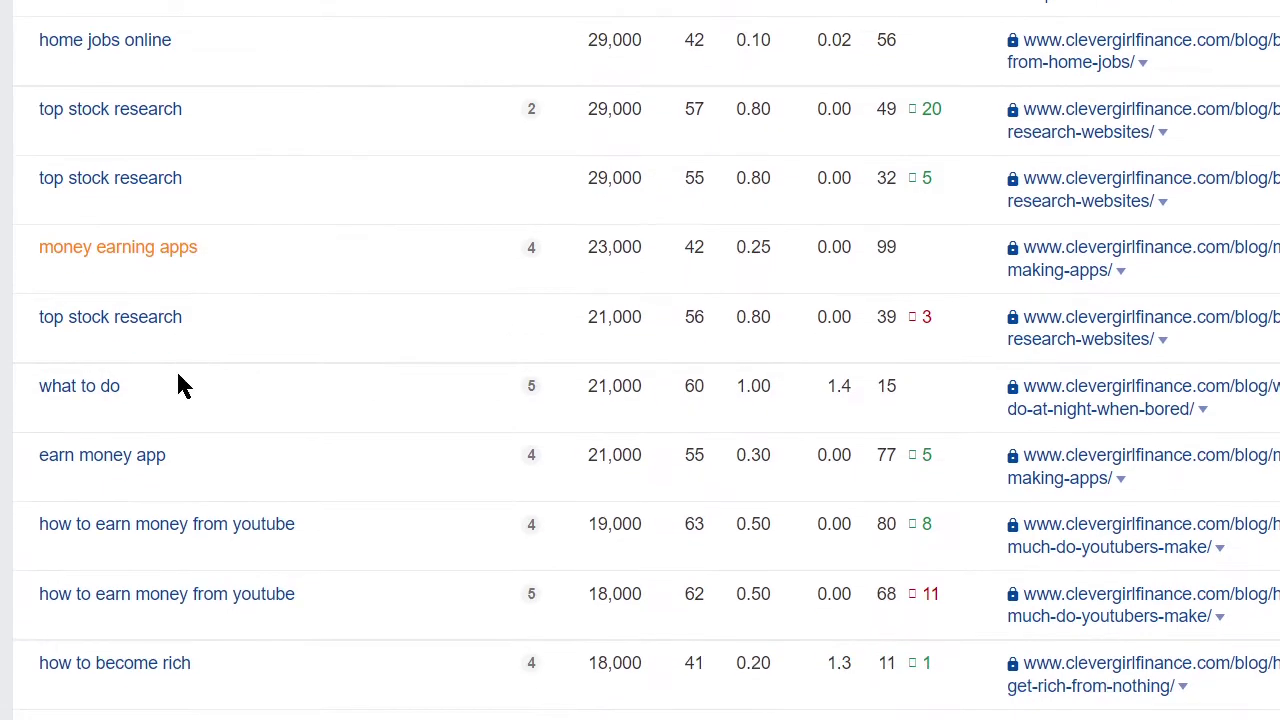
scroll(186, 654, "down", 2)
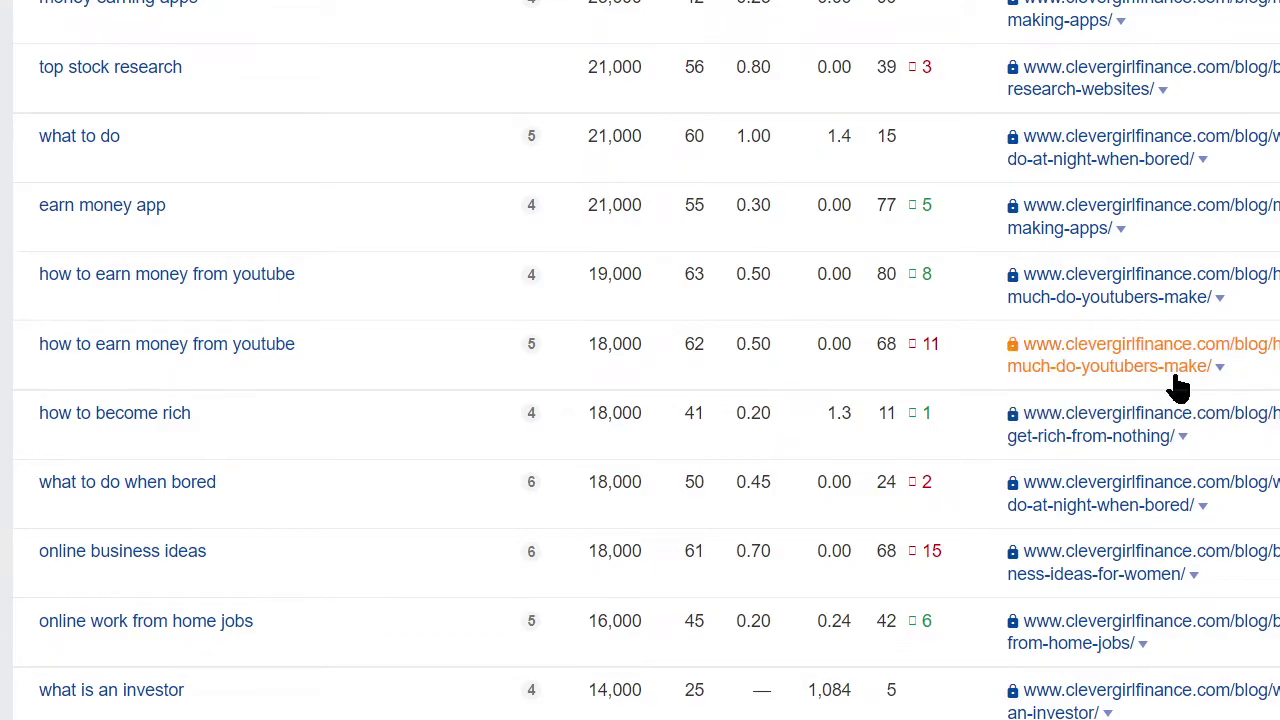
scroll(1091, 677, "down", 1)
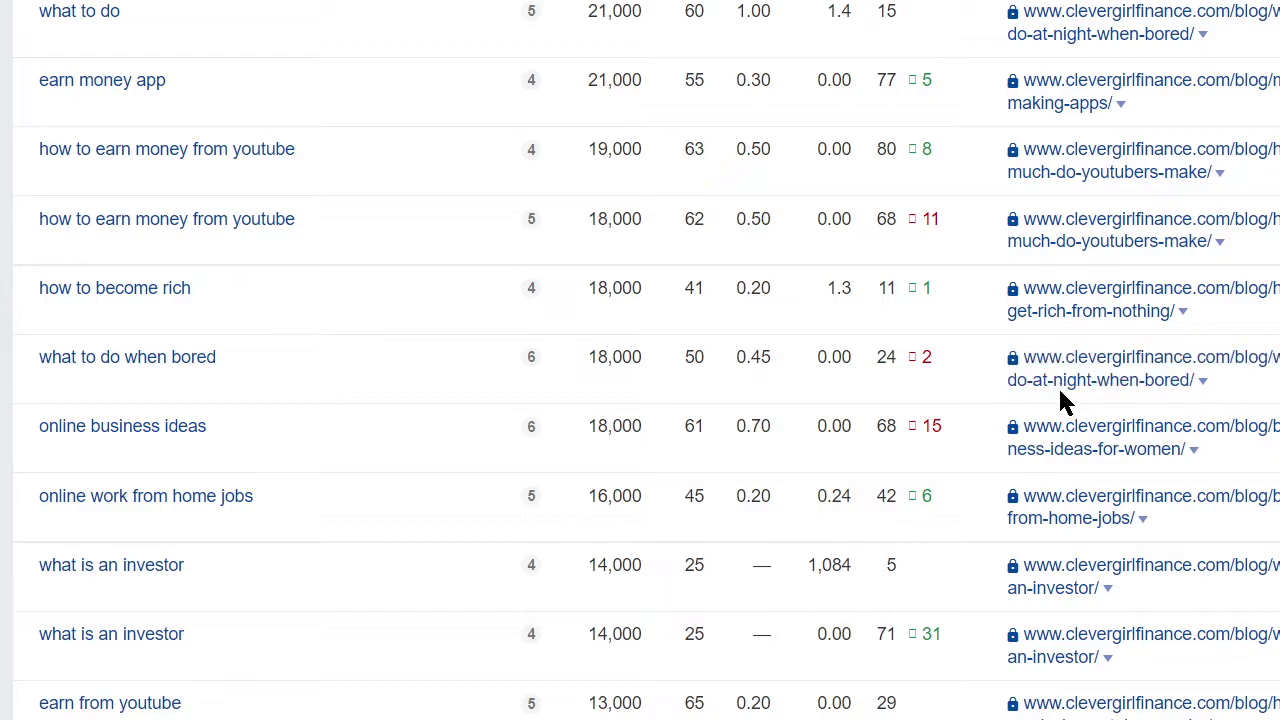
scroll(1023, 686, "down", 1)
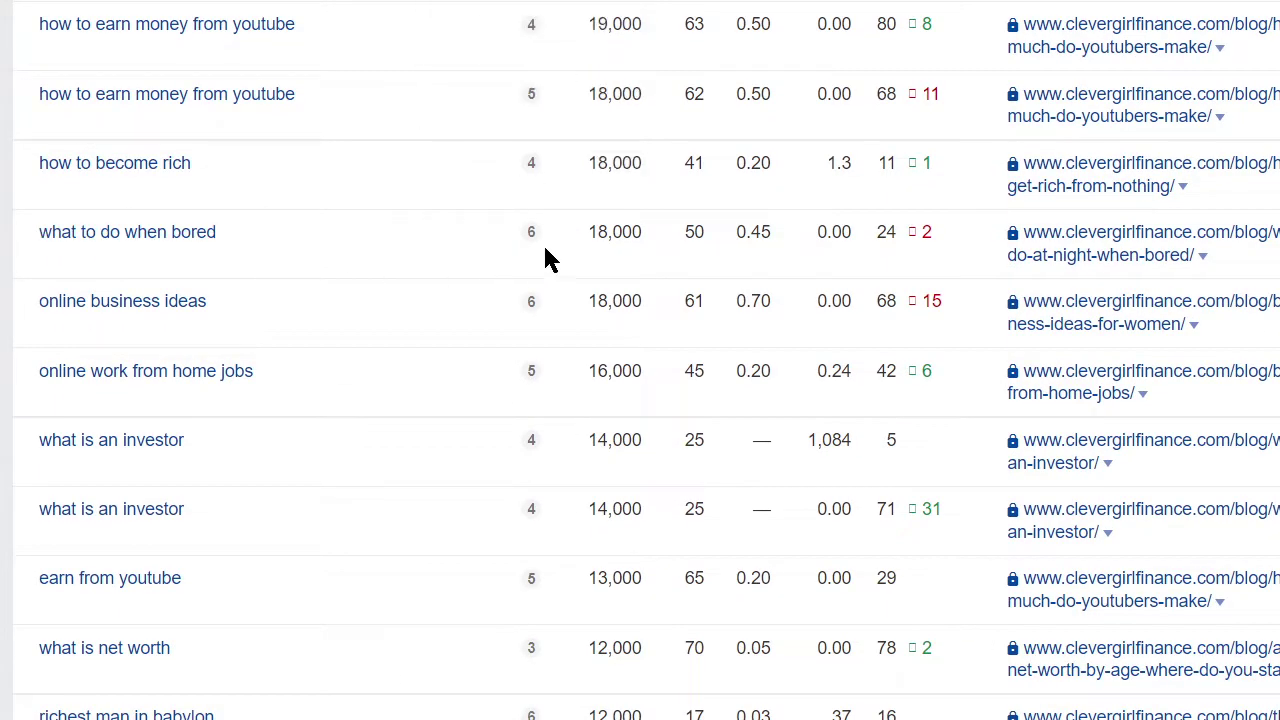
Continue through the organic keywords from "what is an investor" to "business ideas for women", checking volume, position and ranking URL
scroll(660, 465, "down", 2)
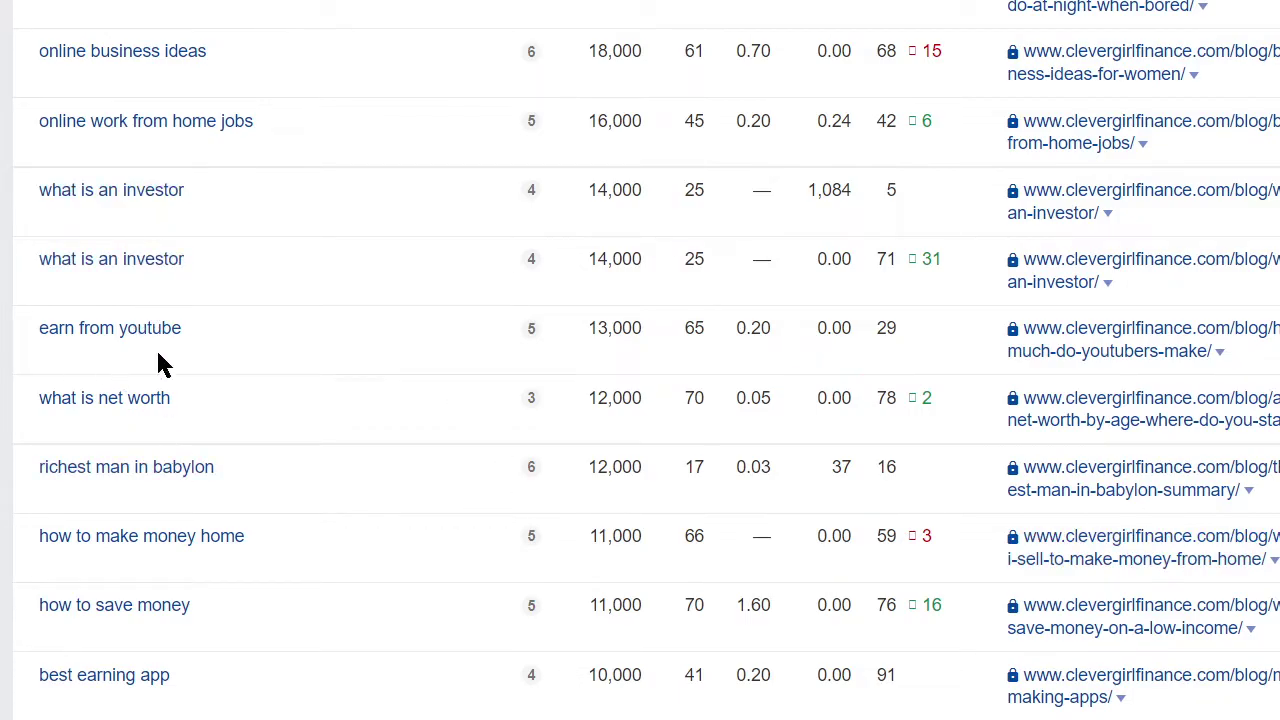
scroll(200, 570, "down", 1)
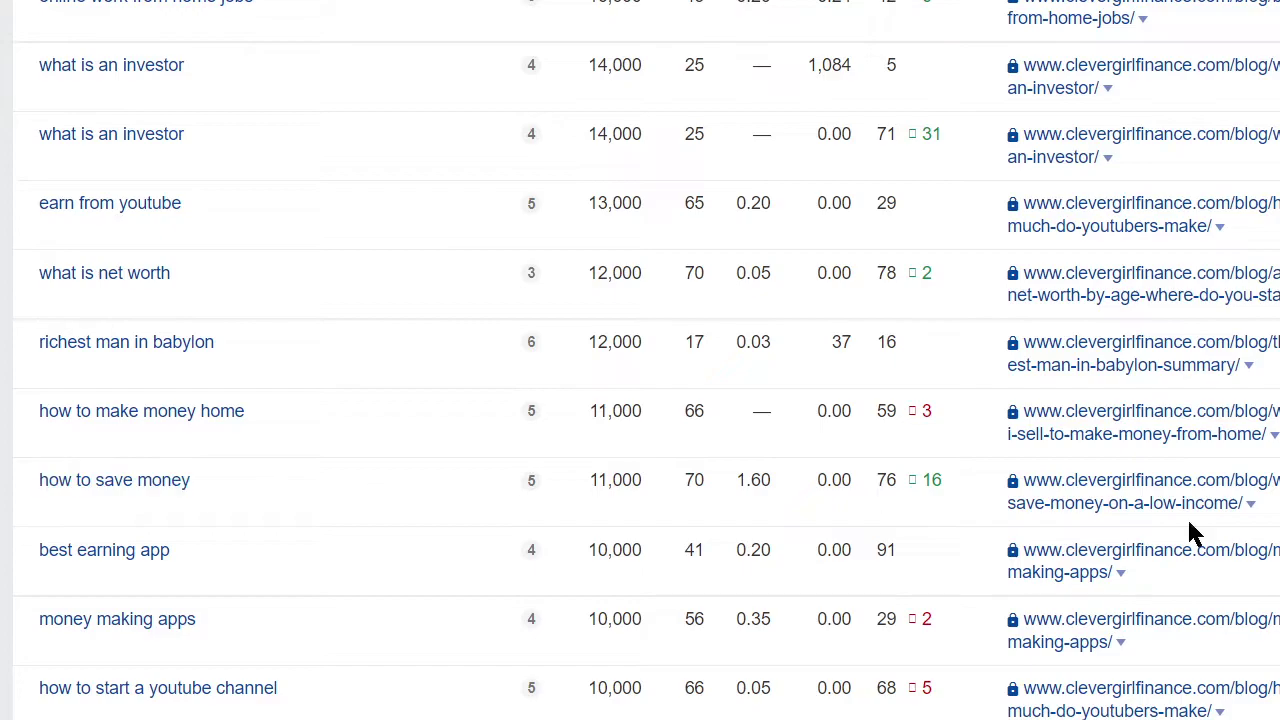
scroll(1180, 520, "down", 1)
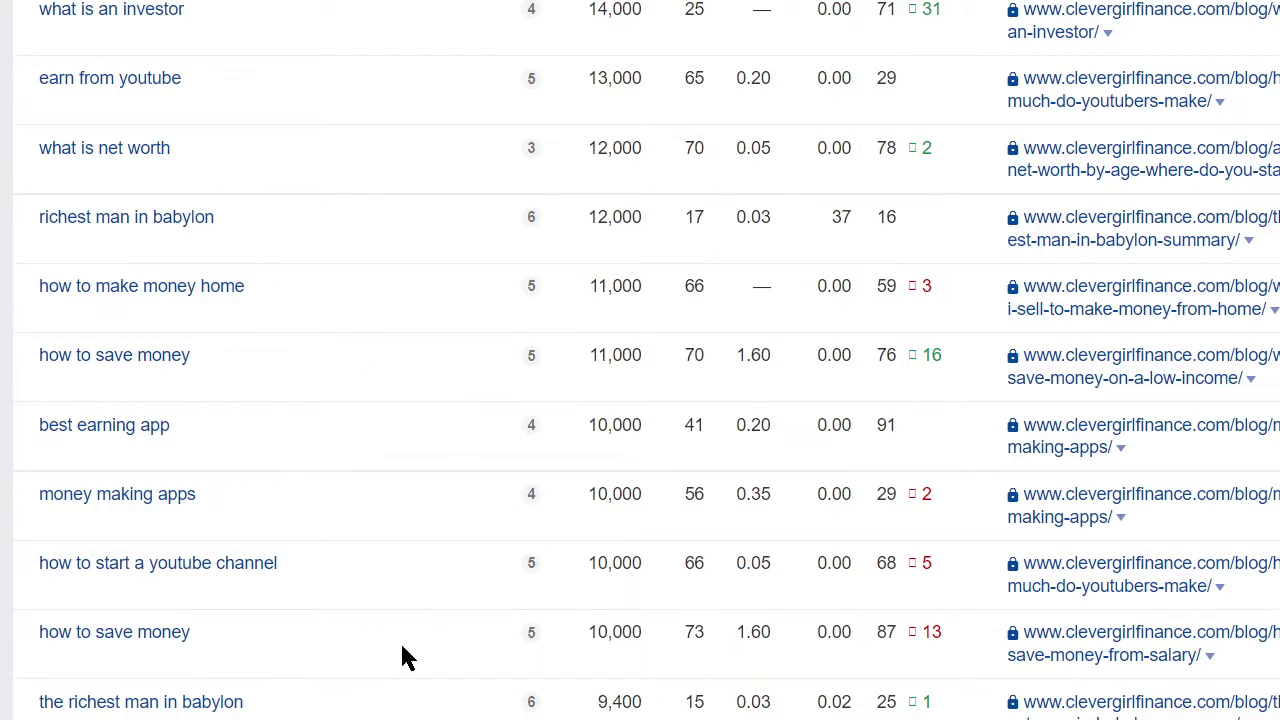
scroll(405, 655, "down", 1)
scroll(405, 655, "down", 2)
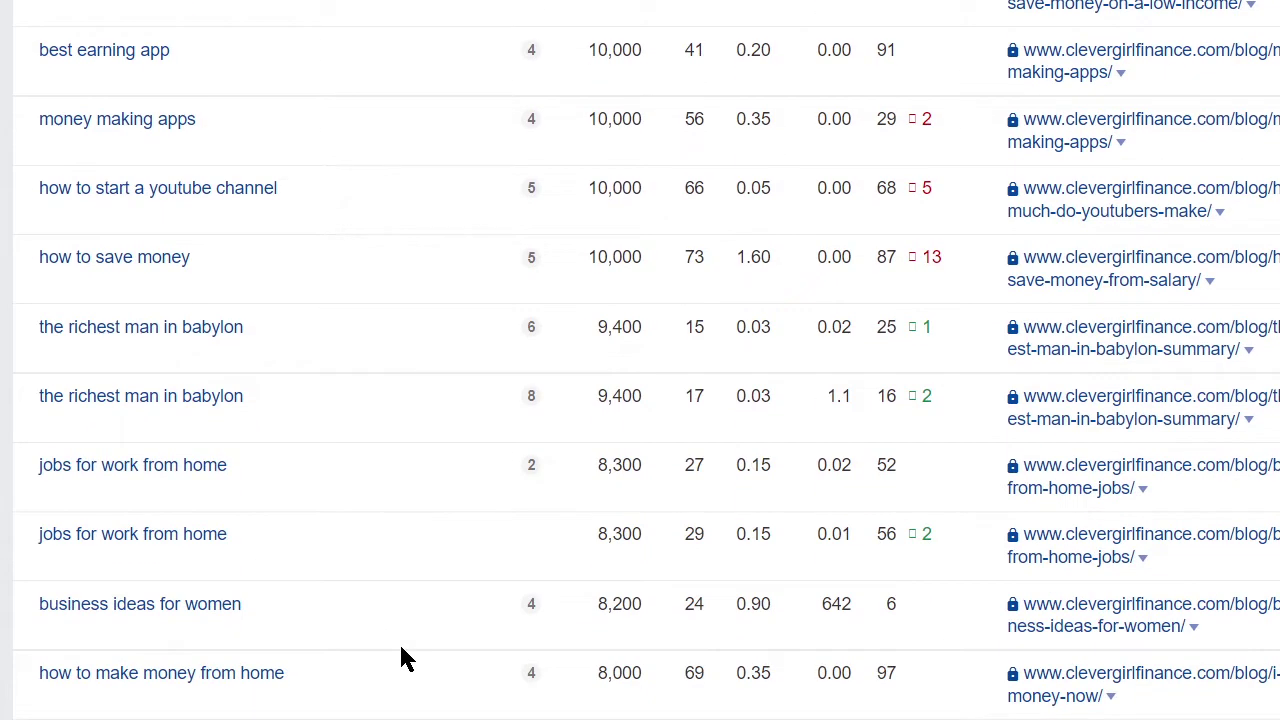
scroll(405, 655, "down", 2)
scroll(395, 630, "down", 2)
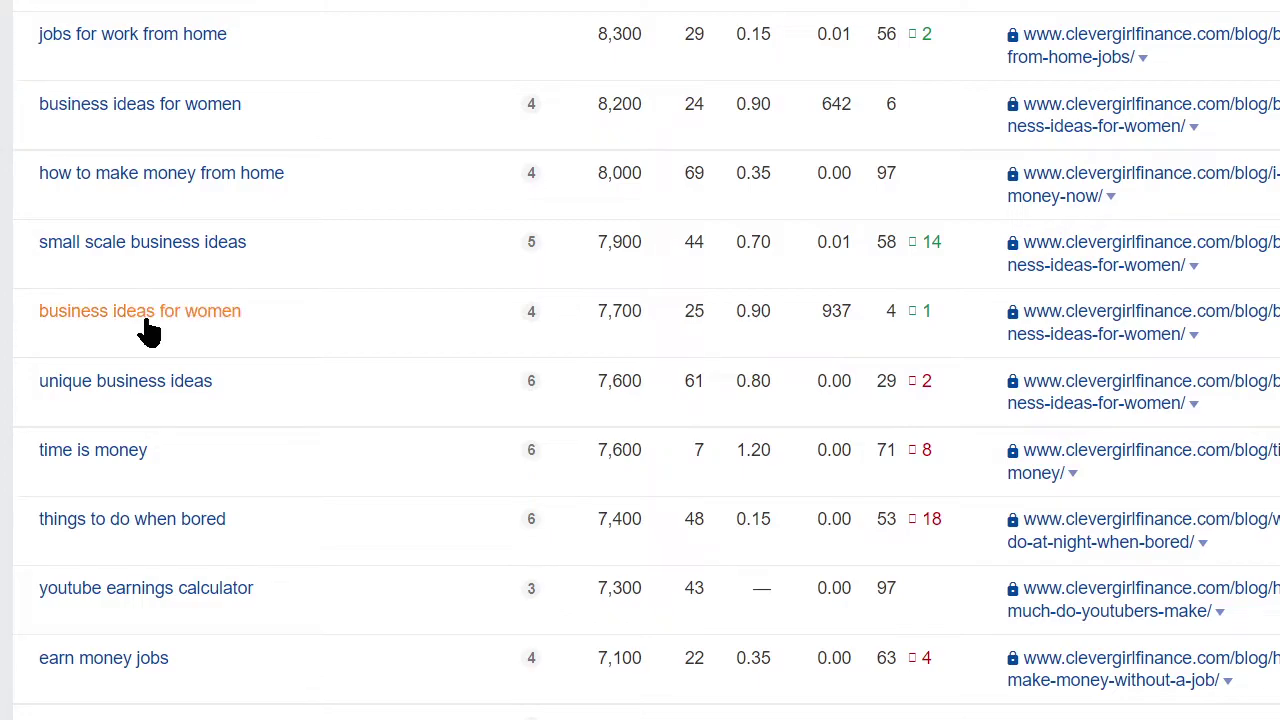
Compare the two "business ideas for women" keyword rows, highlight the lower row's search volume, and check the keywords below it
scroll(880, 583, "up", 3)
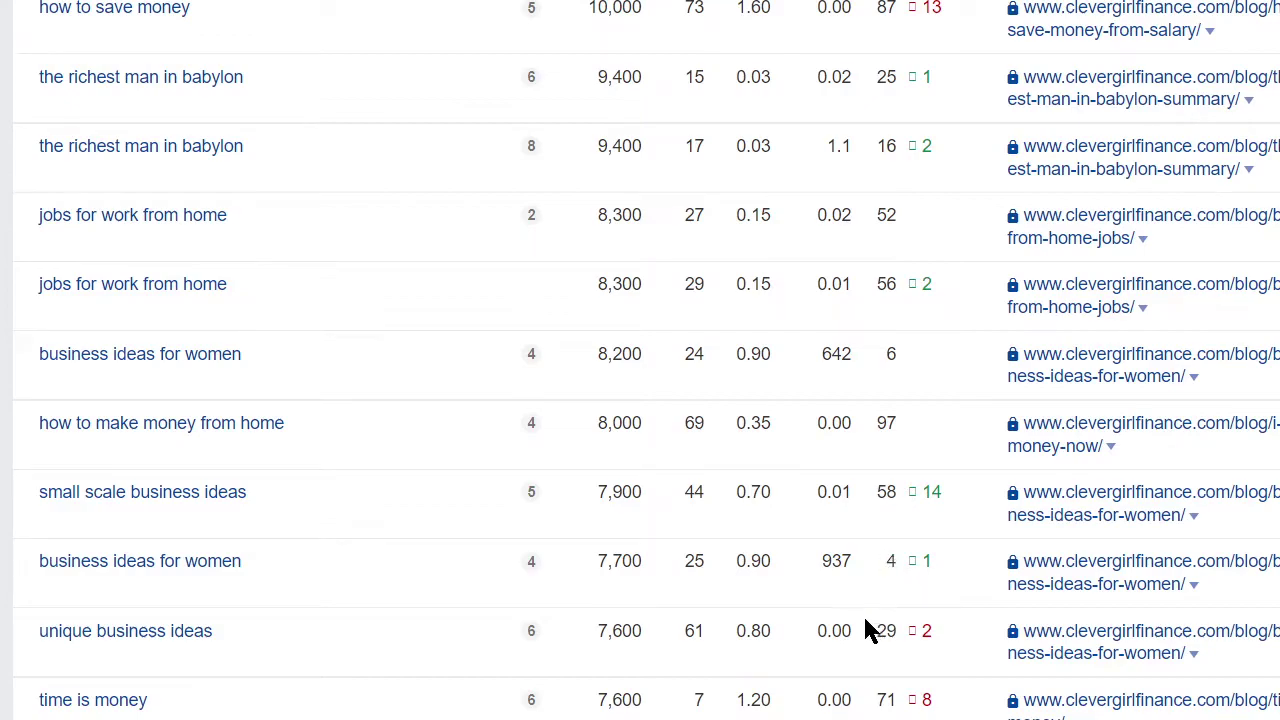
scroll(871, 604, "down", 1)
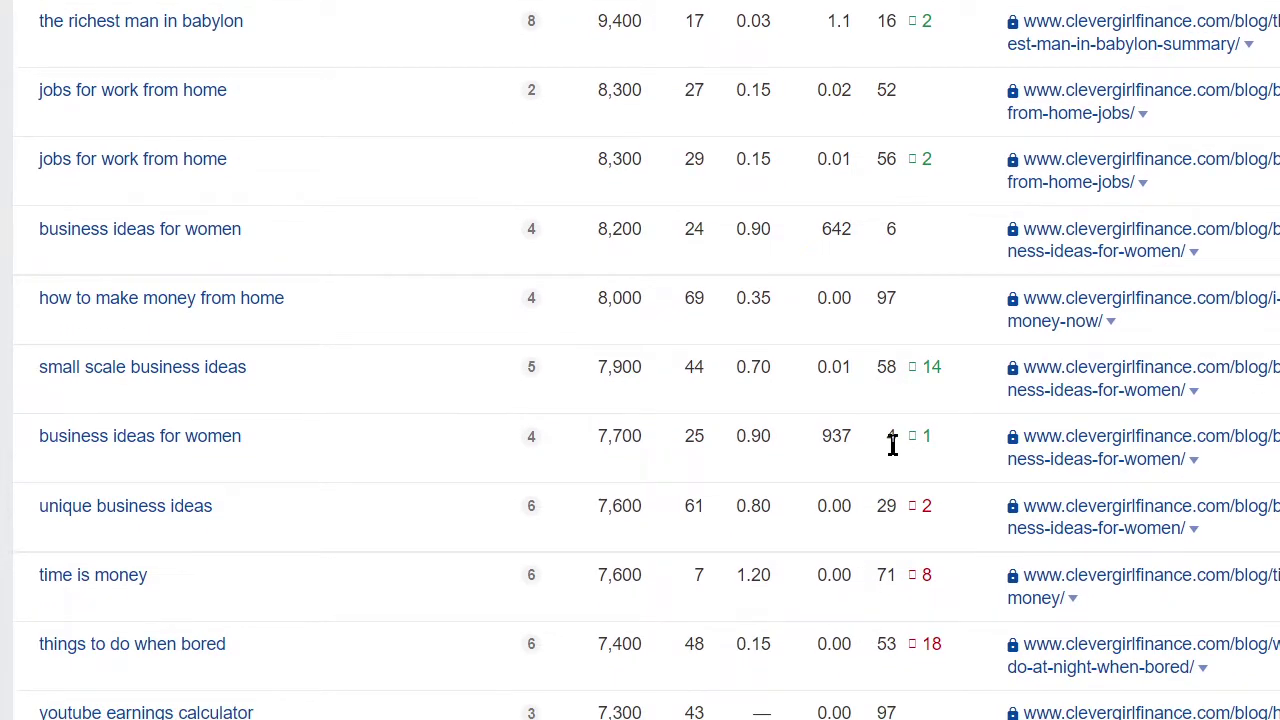
left_click_drag(597, 438, 660, 443)
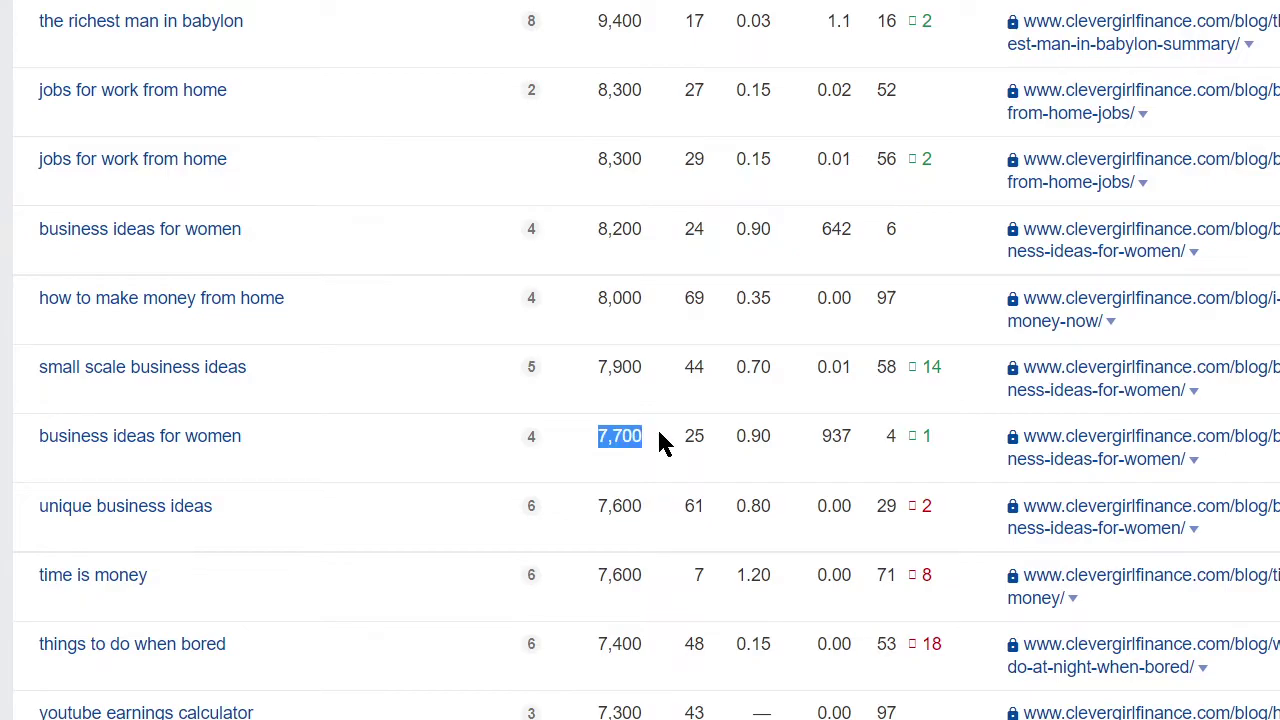
scroll(672, 600, "down", 3)
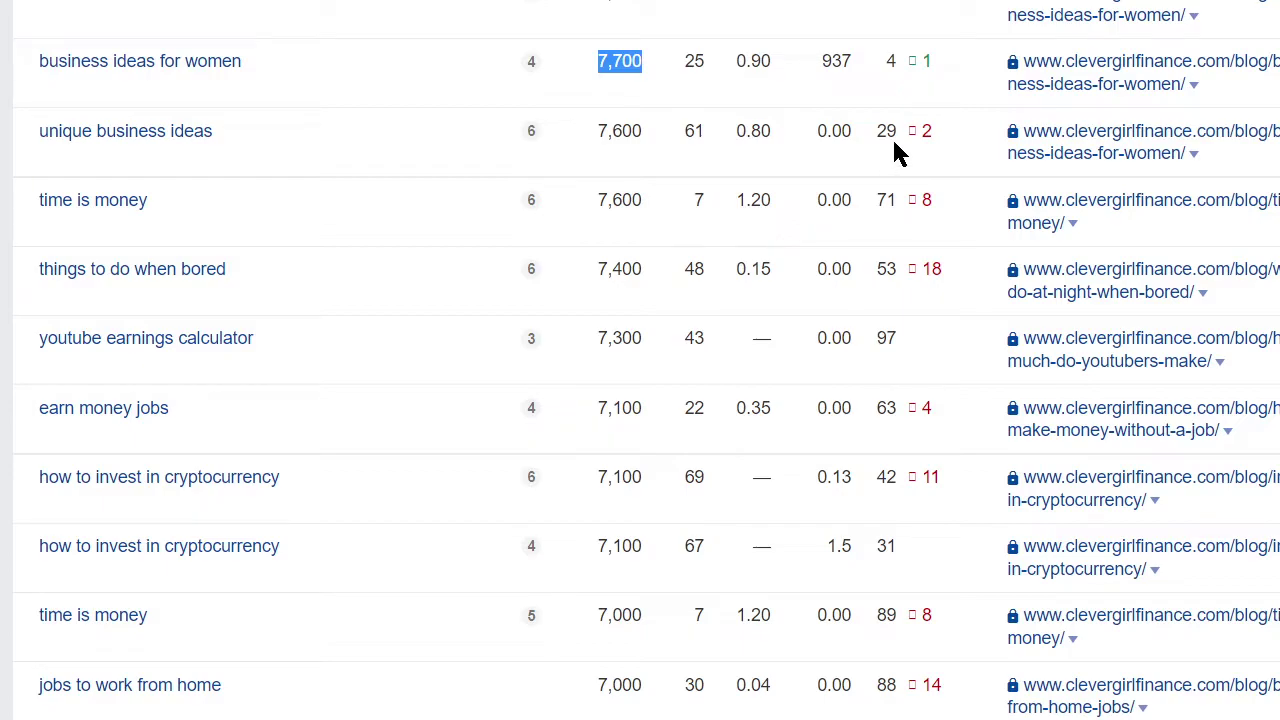
Skim the organic keywords from "unique business ideas" down to "best way invest money", checking volume, KD and position, and return up the list
scroll(623, 571, "down", 1)
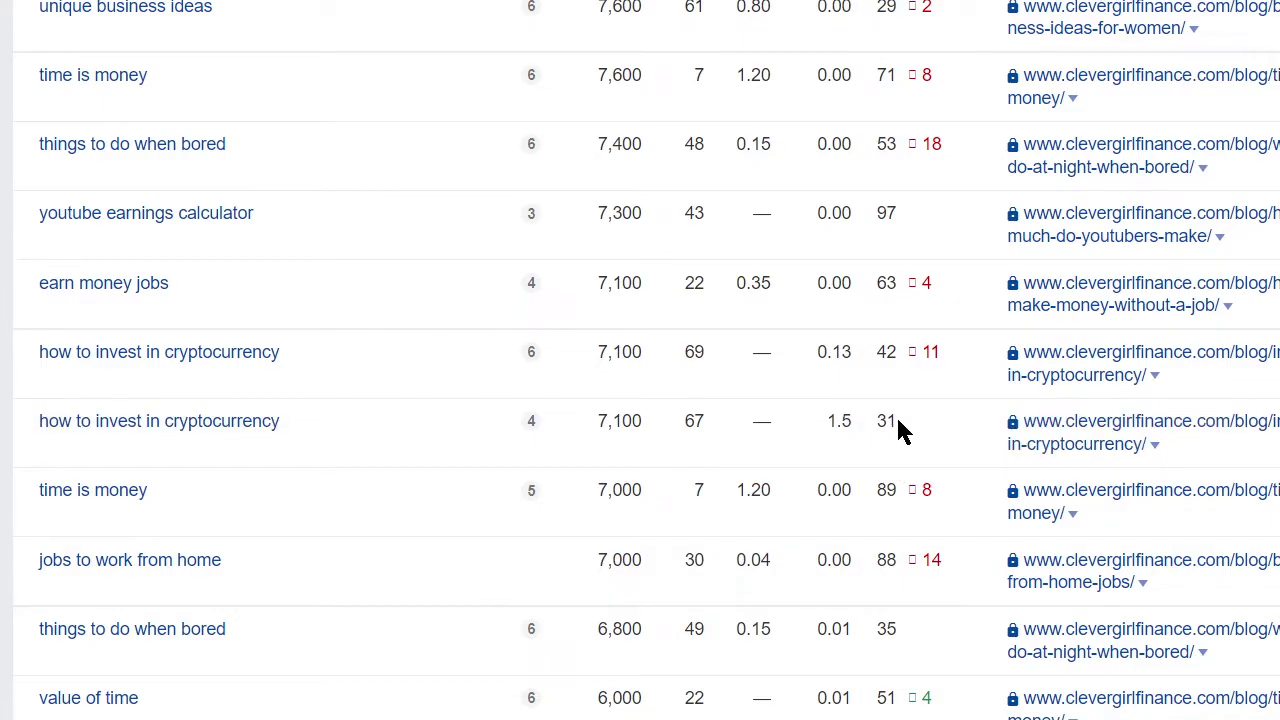
scroll(647, 606, "down", 6)
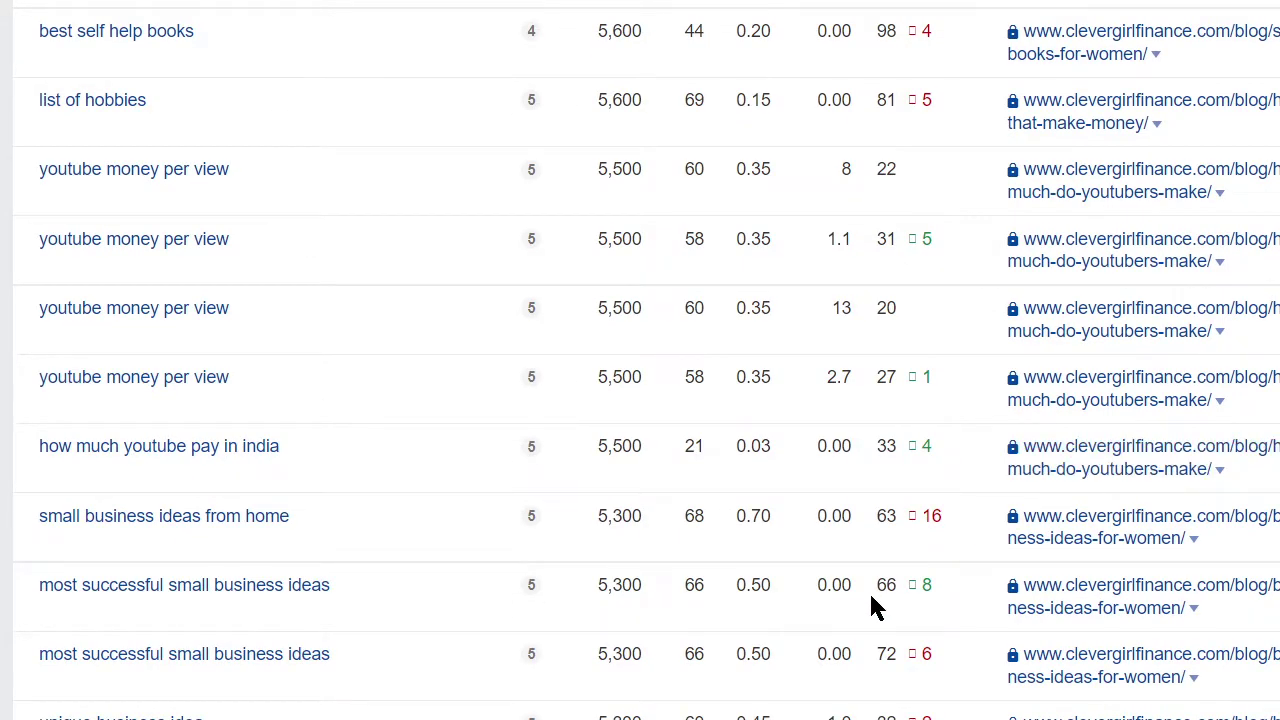
scroll(872, 606, "down", 7)
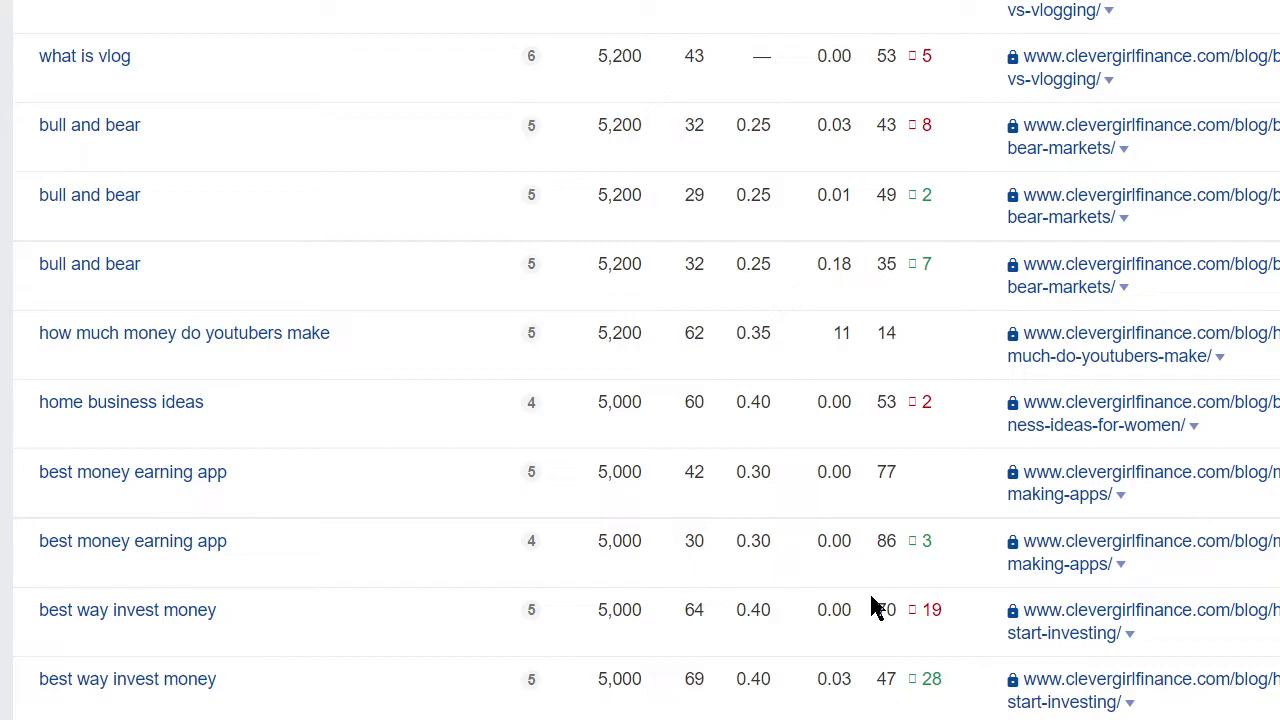
scroll(872, 606, "up", 18)
scroll(878, 600, "up", 13)
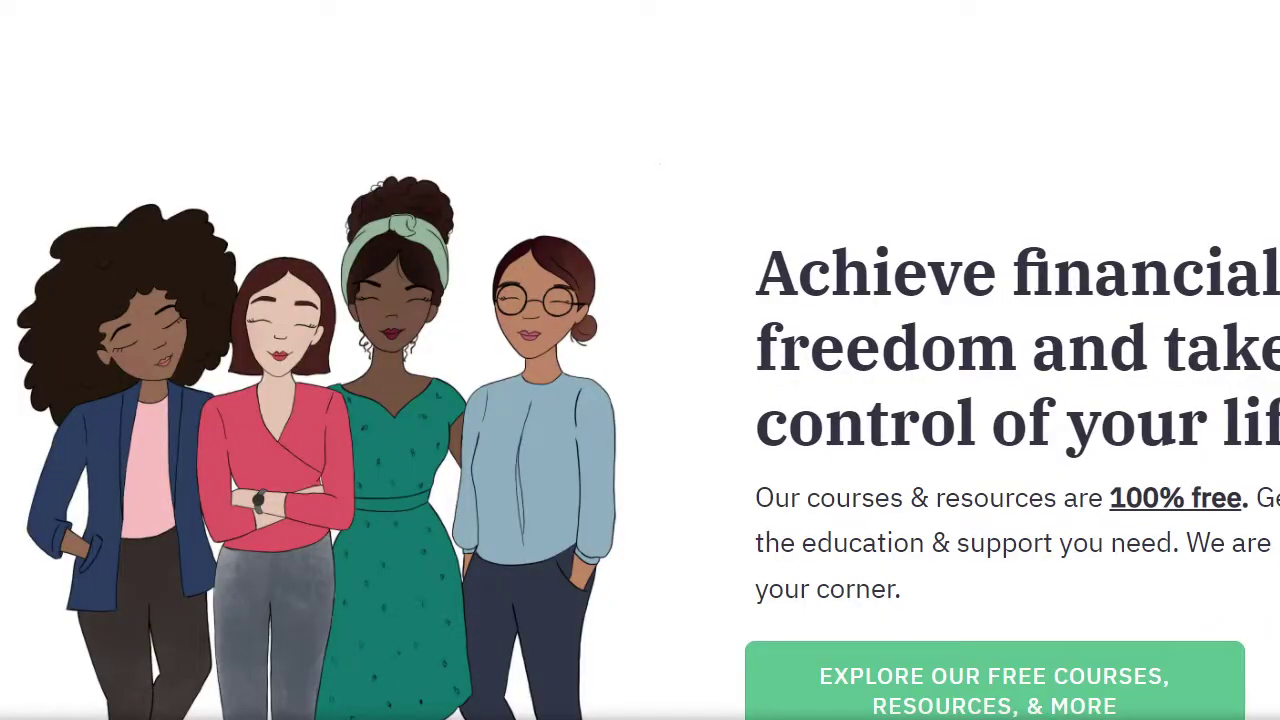
Switch to the Clever Girl Finance website, look over its homepage, and filter the blog articles by the Investing category
scroll(791, 563, "down", 5)
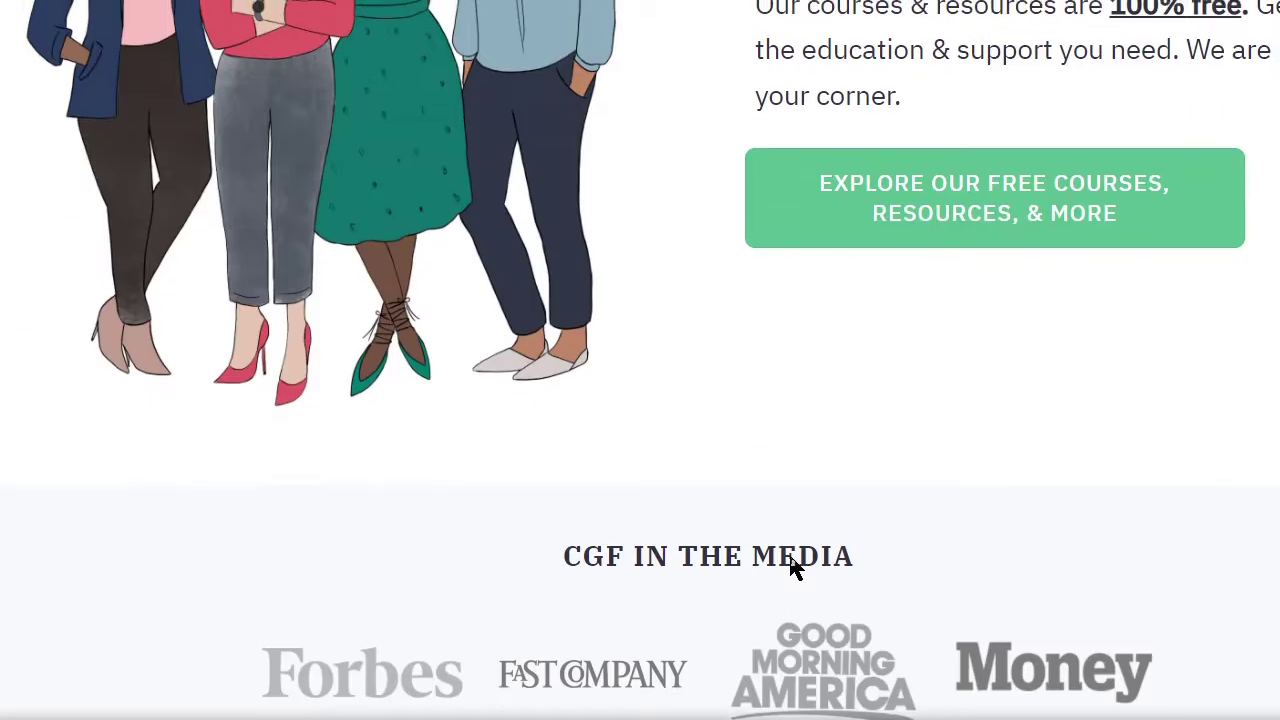
scroll(791, 563, "up", 5)
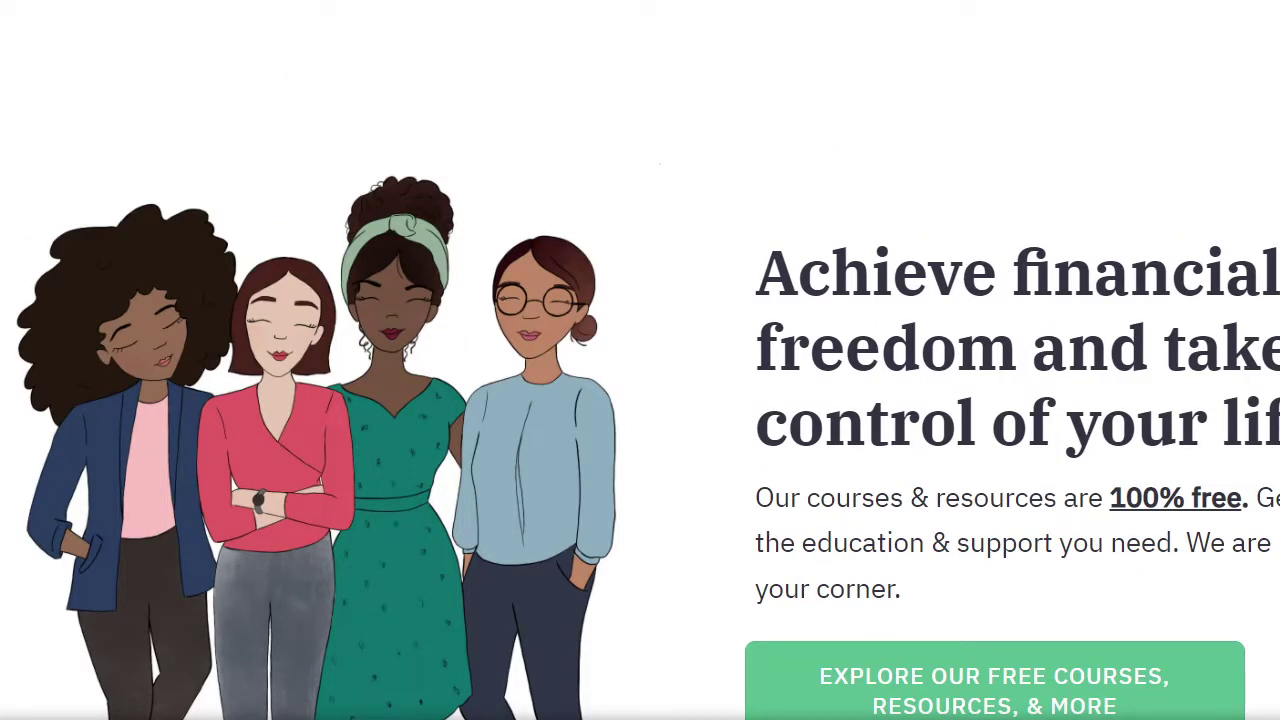
scroll(706, 320, "down", 10)
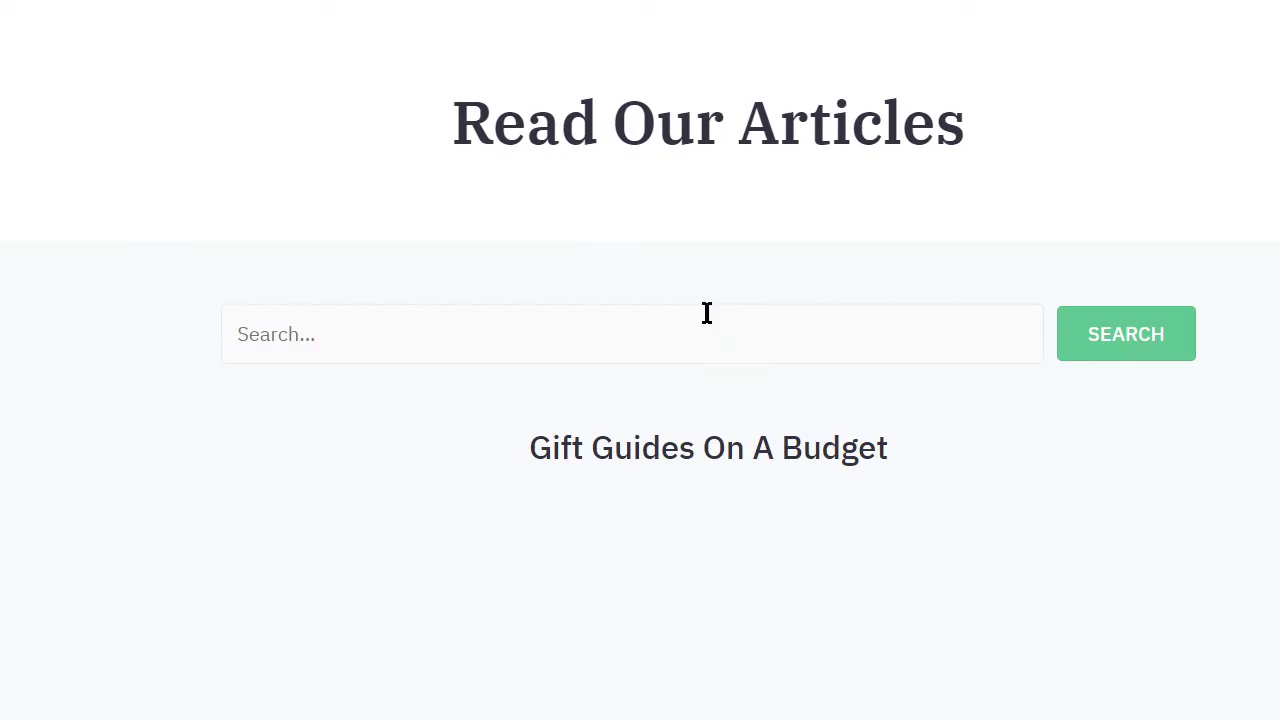
scroll(680, 500, "down", 6)
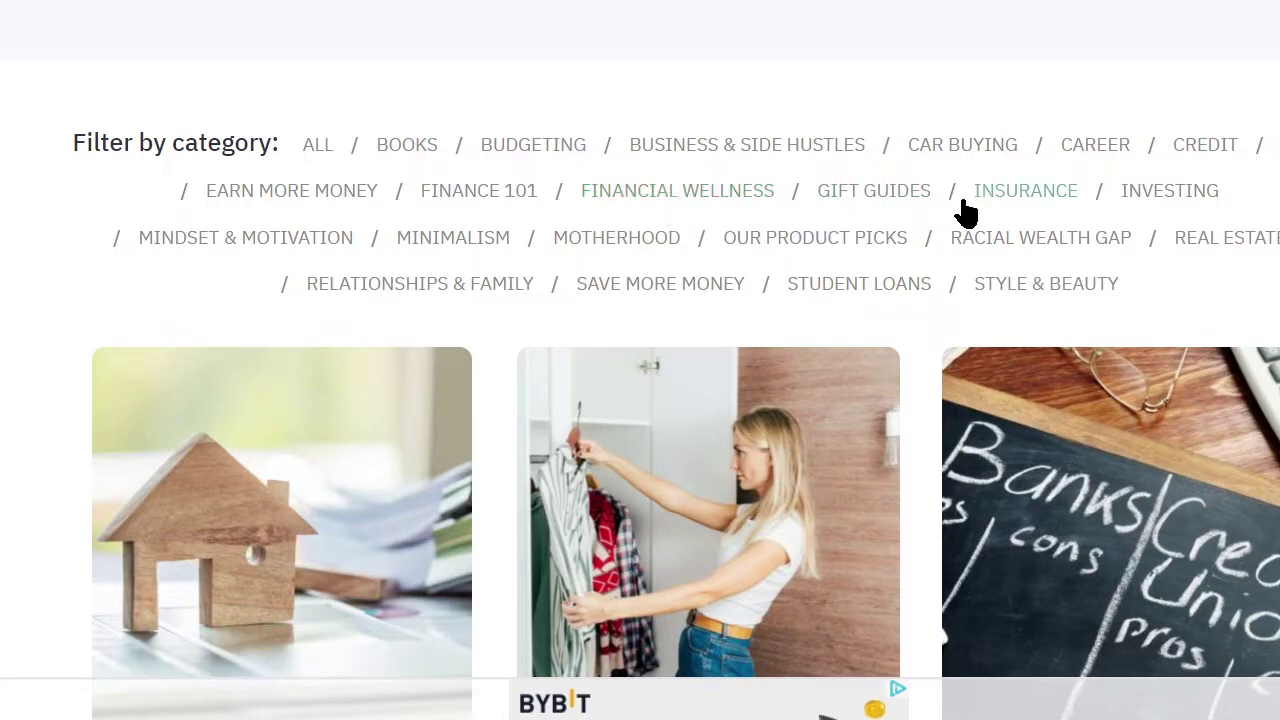
left_click(1160, 200)
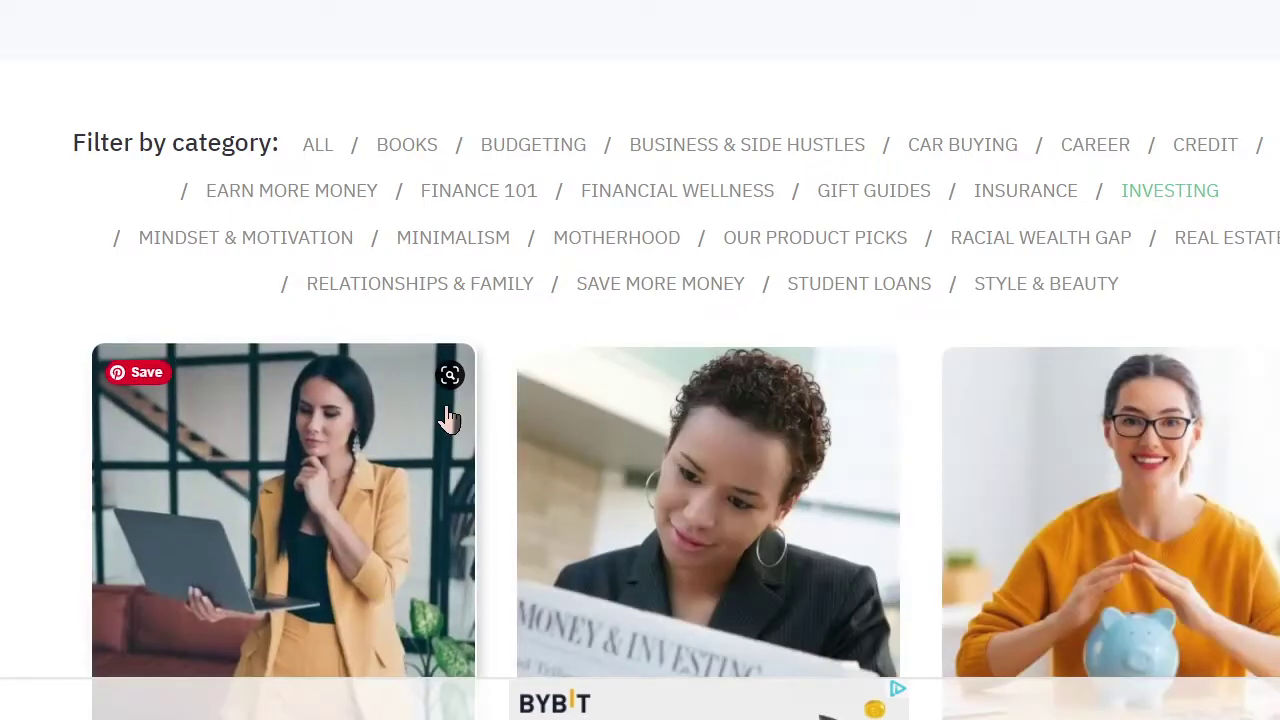
Browse the titles of the Investing articles, including the beginner investing, stock research and retirement savings posts
scroll(578, 600, "down", 3)
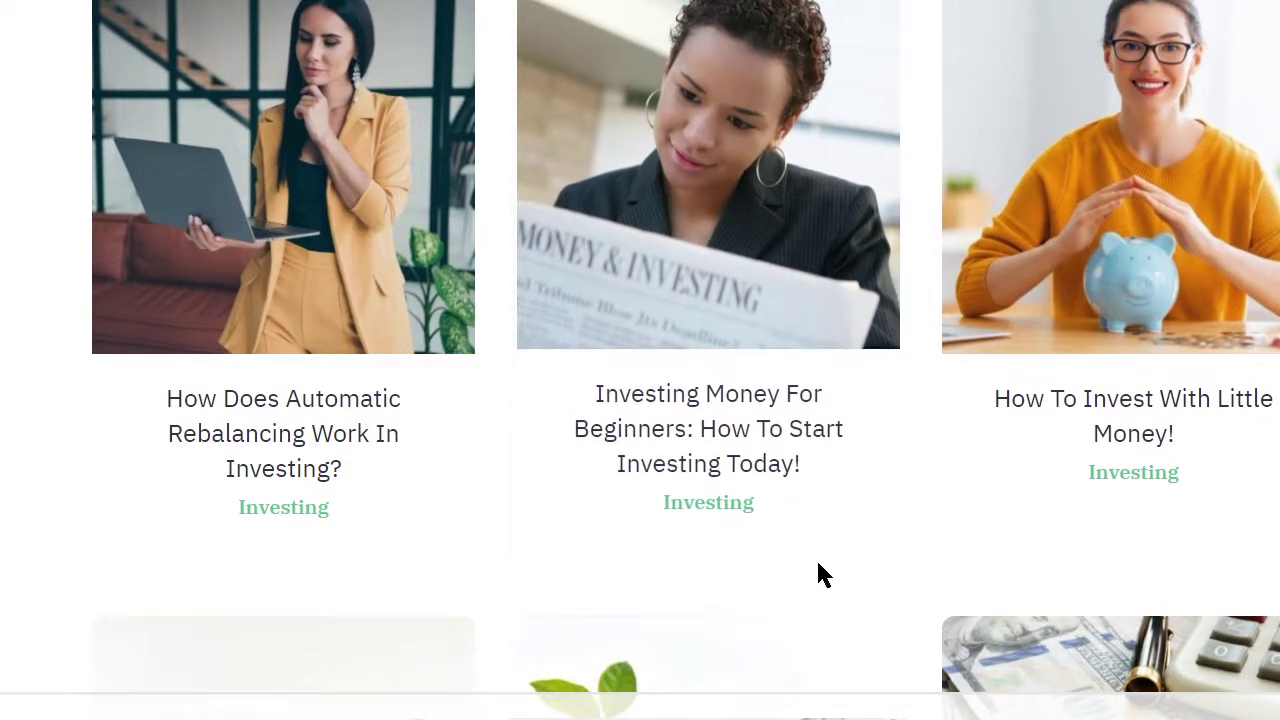
scroll(817, 560, "down", 12)
scroll(820, 578, "down", 5)
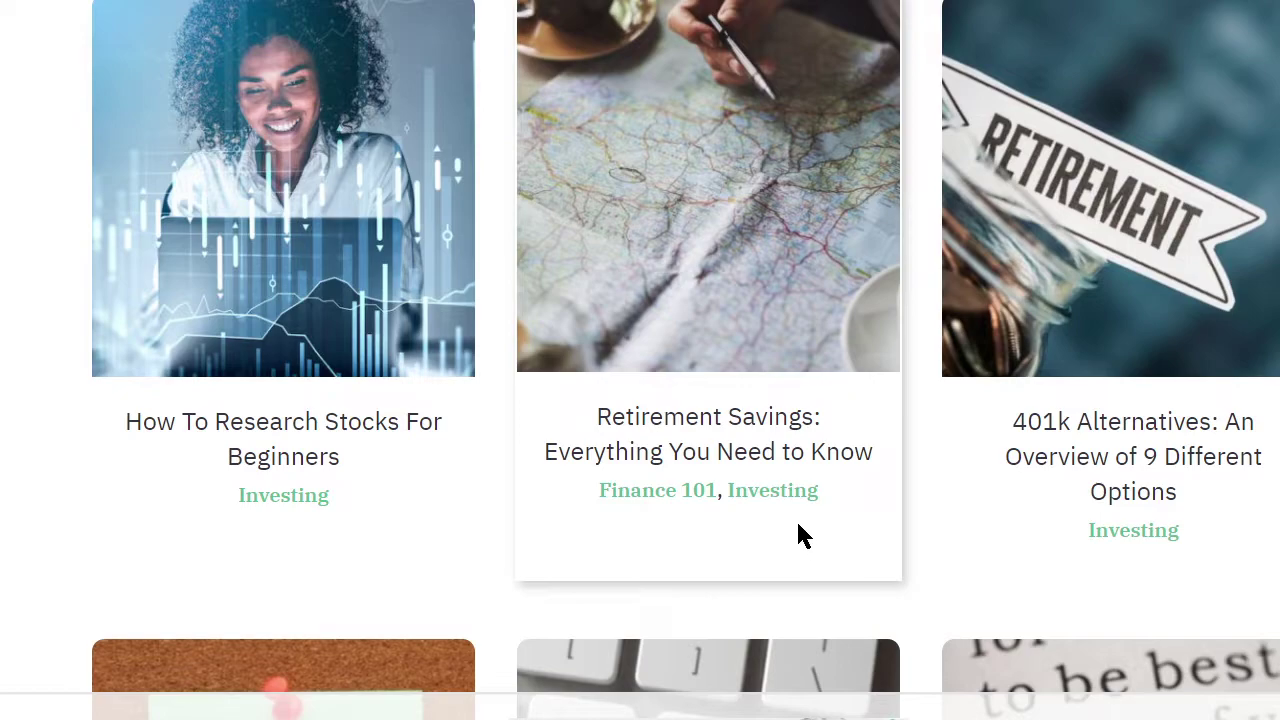
scroll(797, 524, "down", 5)
scroll(797, 526, "down", 4)
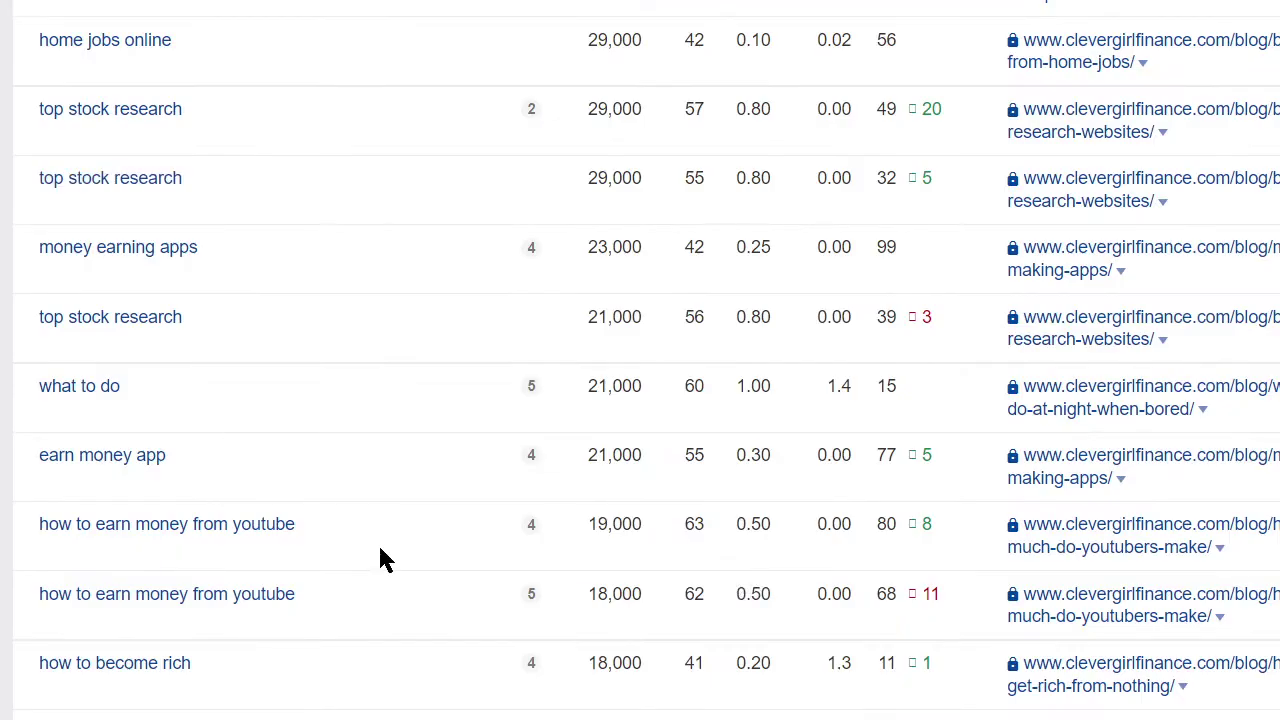
Switch back to the Ahrefs Organic Keywords report and skim the volume-sorted list from "think and grow rich" to "the richest man in babylon"
scroll(751, 615, "up", 6)
scroll(752, 617, "up", 1)
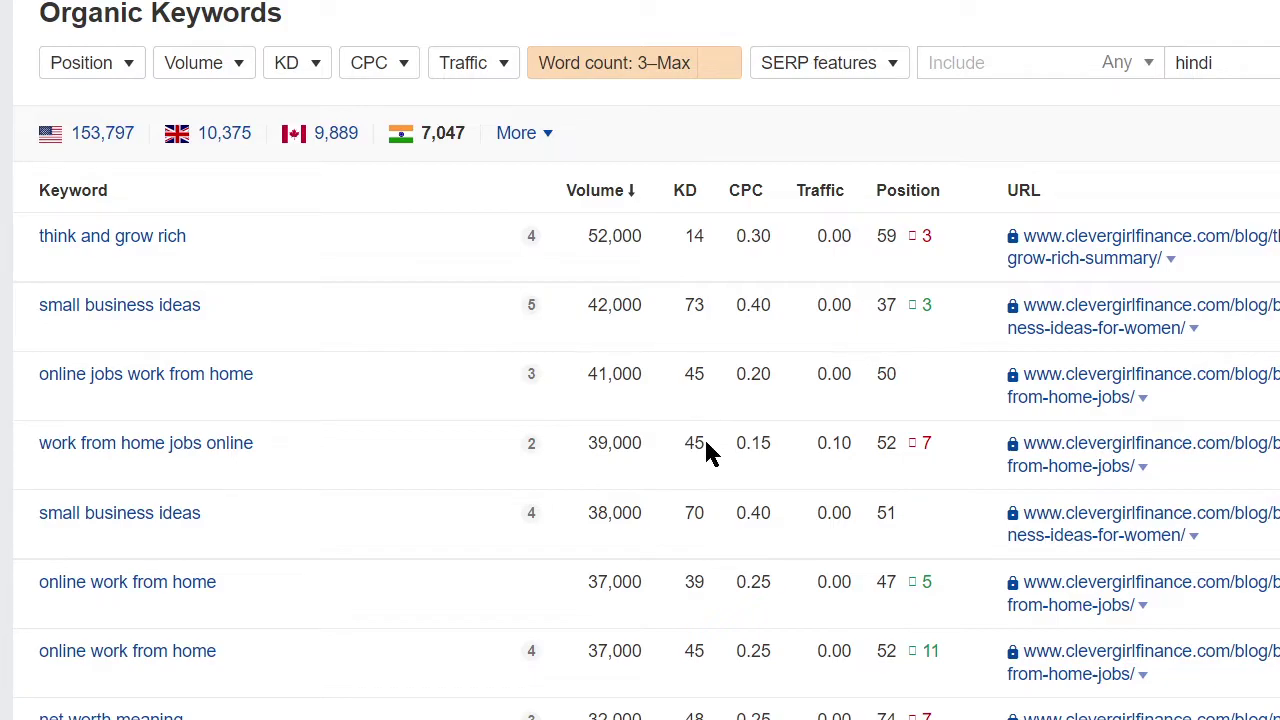
scroll(655, 715, "down", 10)
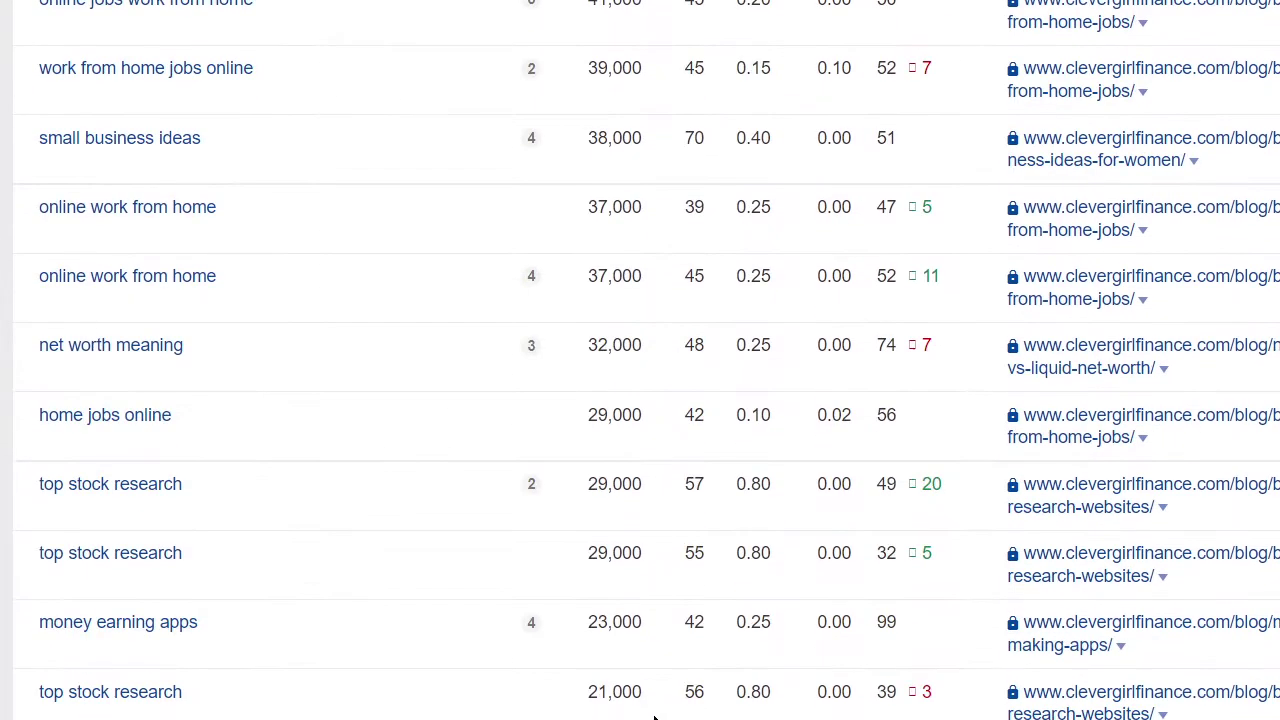
scroll(655, 715, "down", 8)
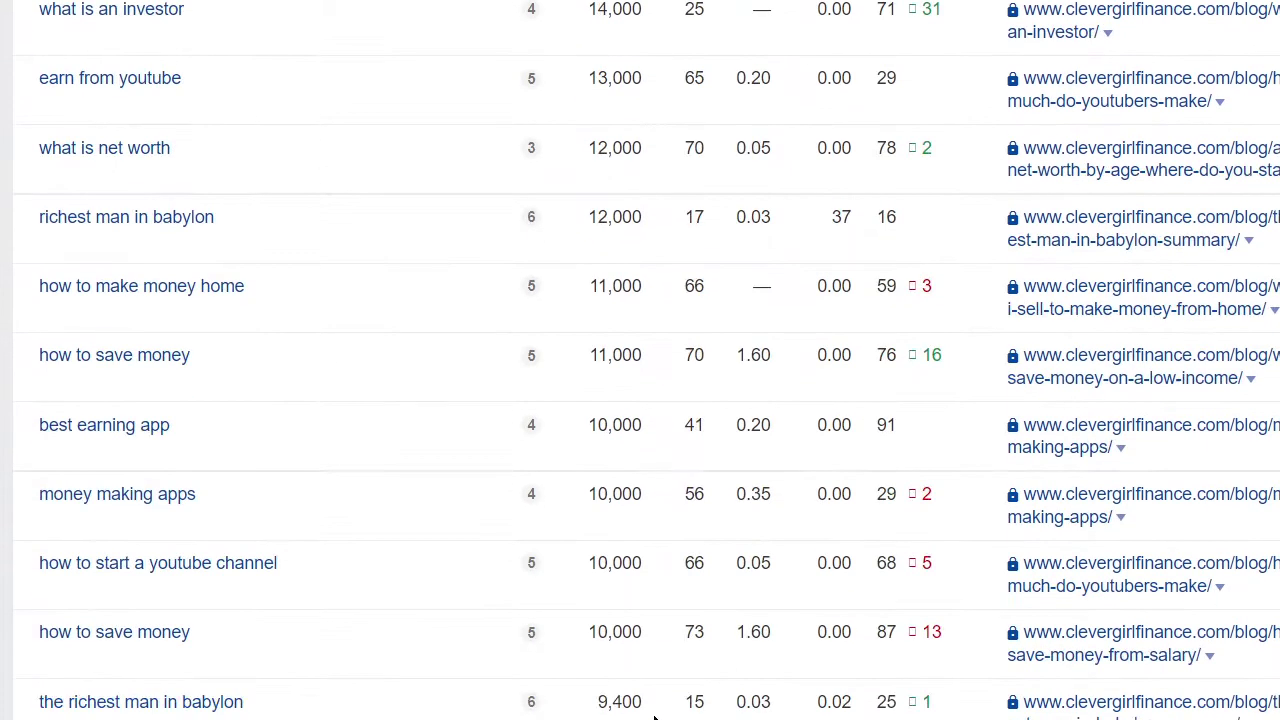
scroll(737, 160, "up", 12)
scroll(690, 150, "up", 5)
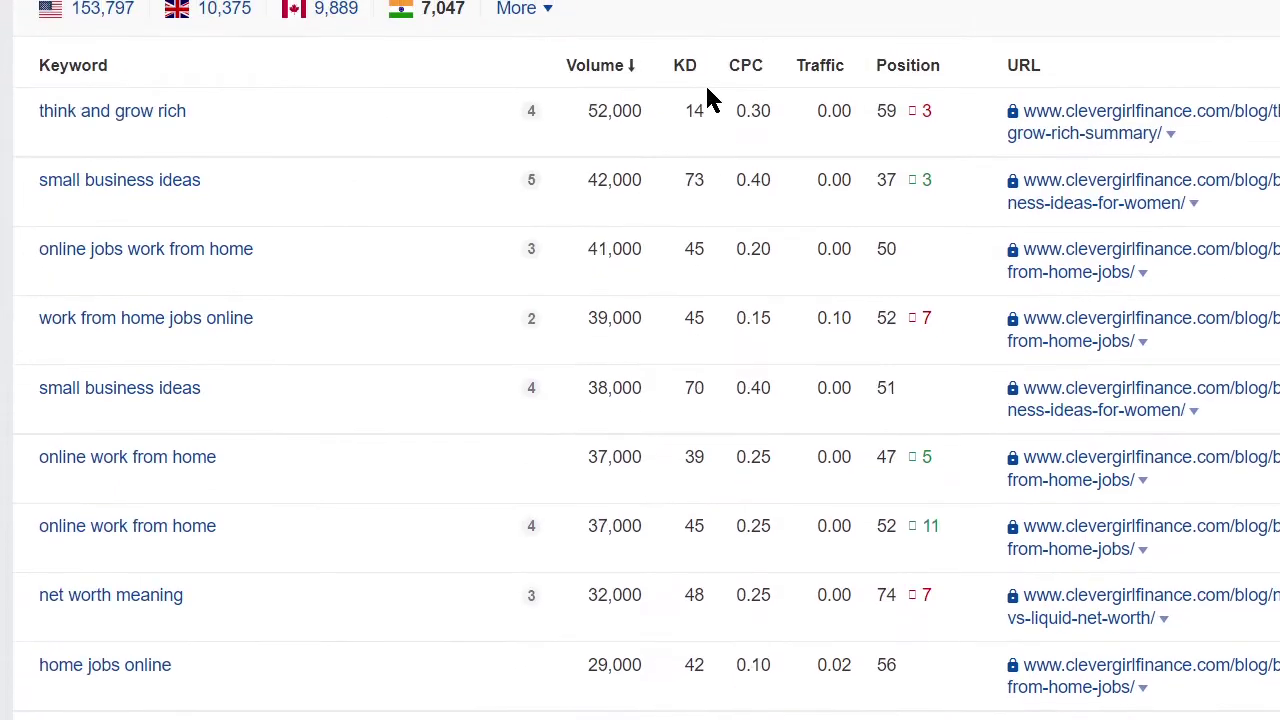
Sort the organic keywords by KD in ascending order and review the volume, position and ranking URL of the easiest keywords
left_click(688, 68)
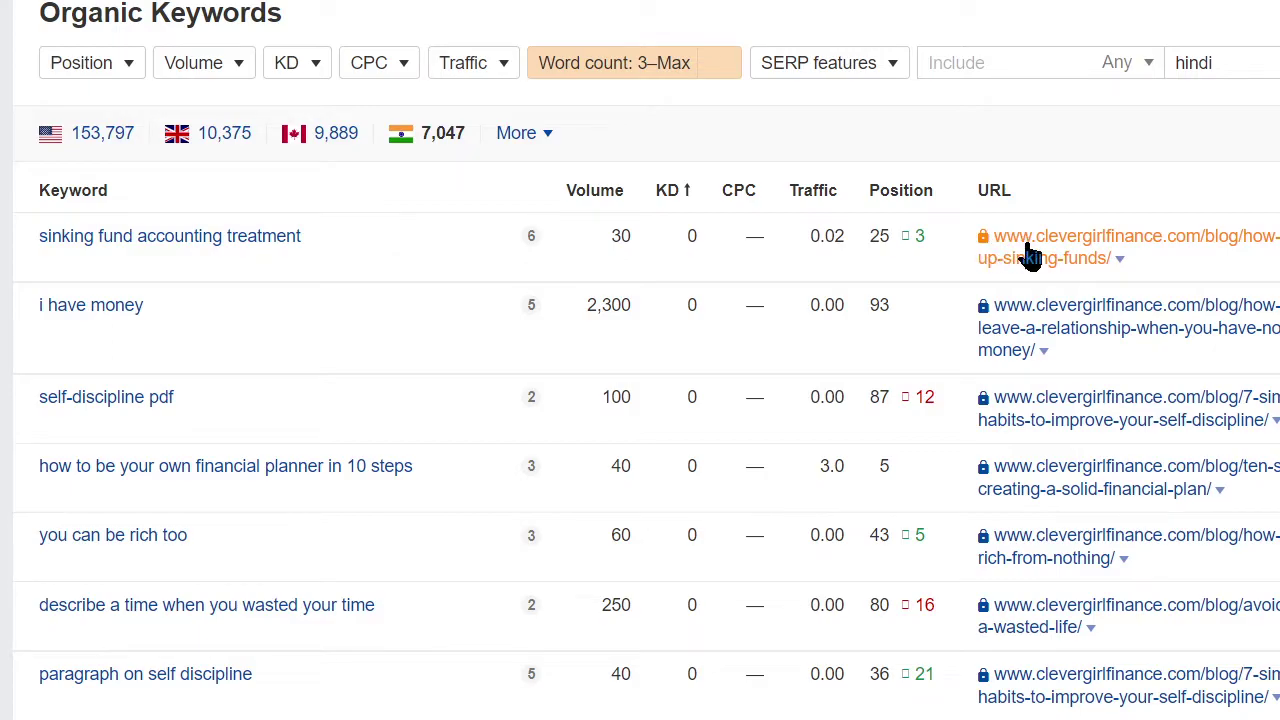
scroll(949, 457, "down", 1)
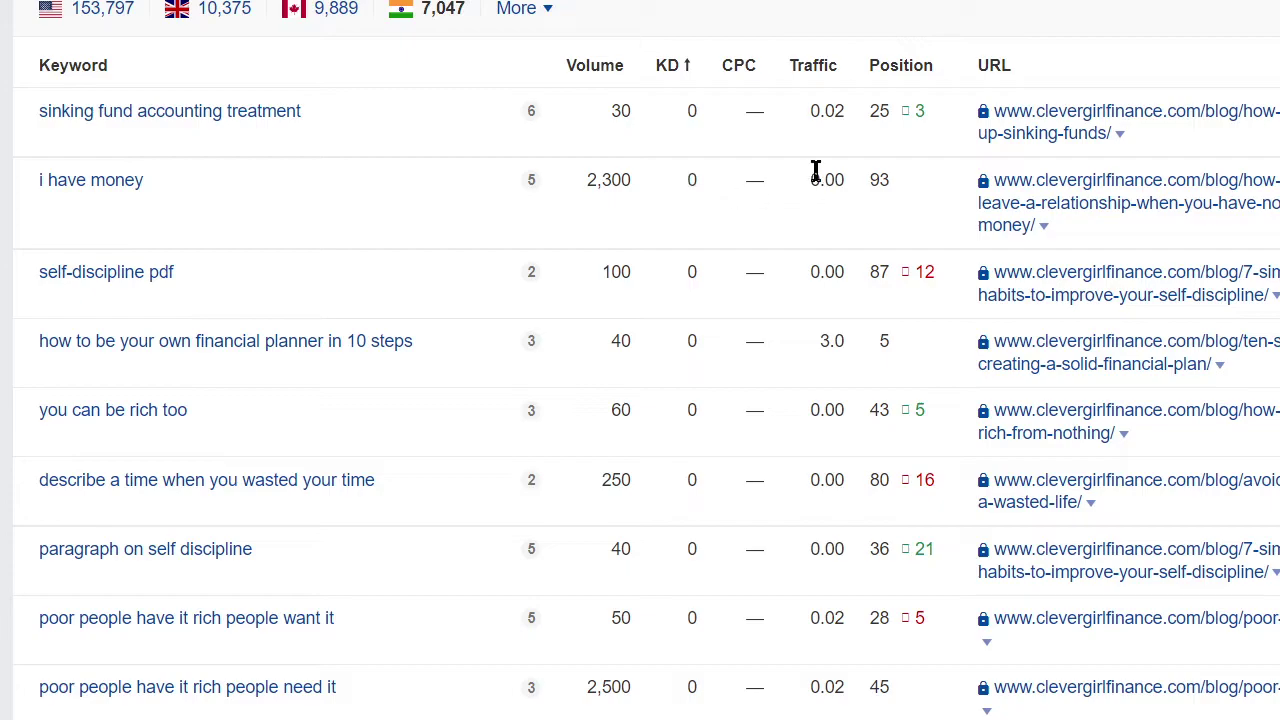
mouse_move(903, 113)
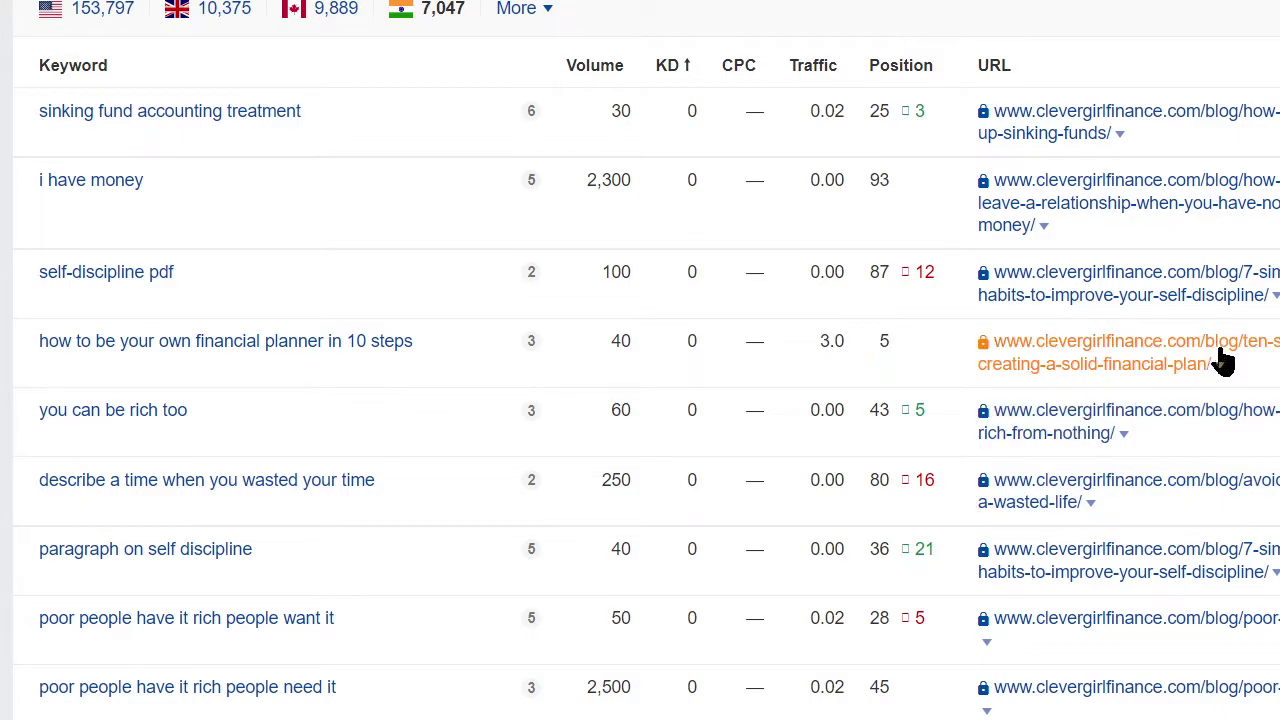
scroll(808, 557, "down", 3)
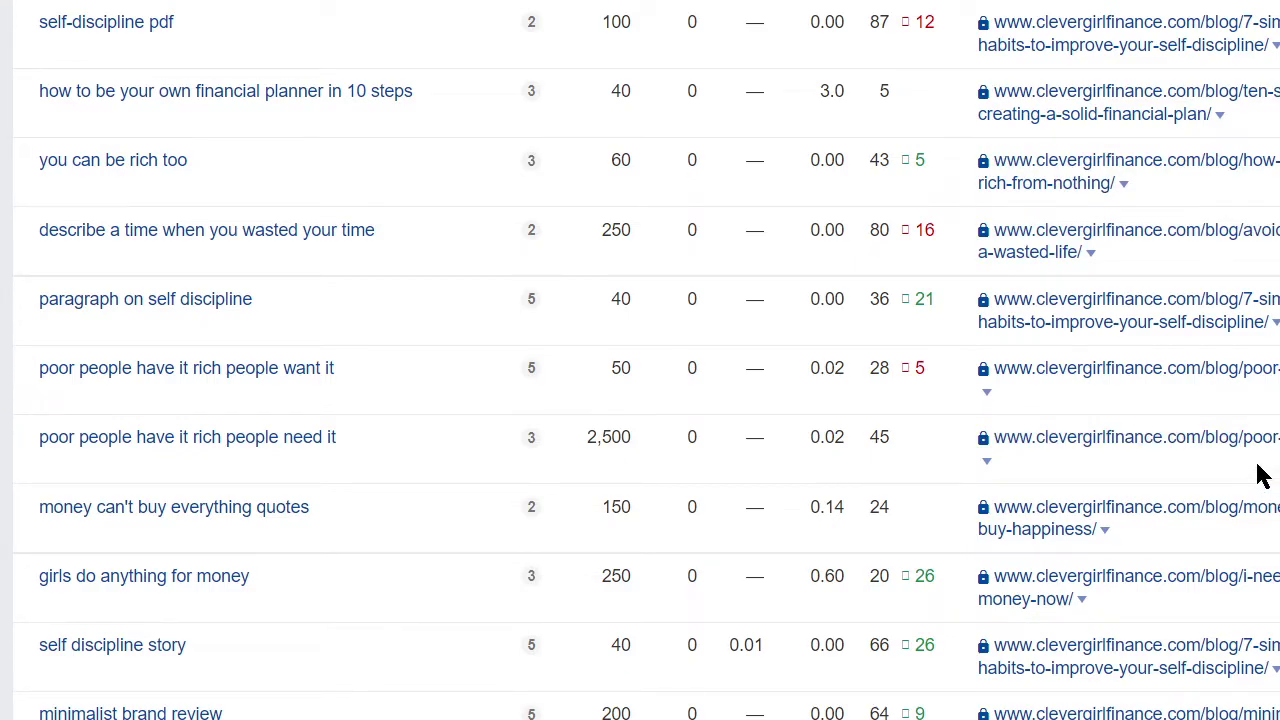
scroll(1150, 476, "down", 2)
scroll(923, 494, "down", 2)
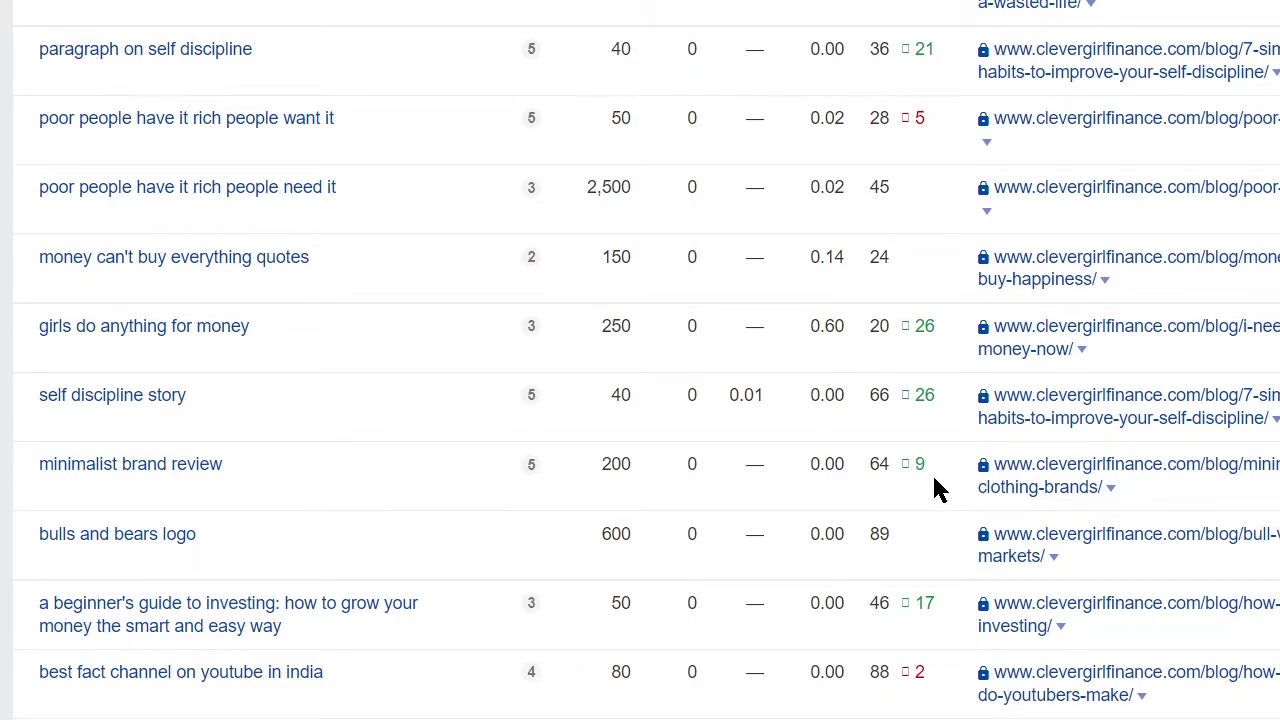